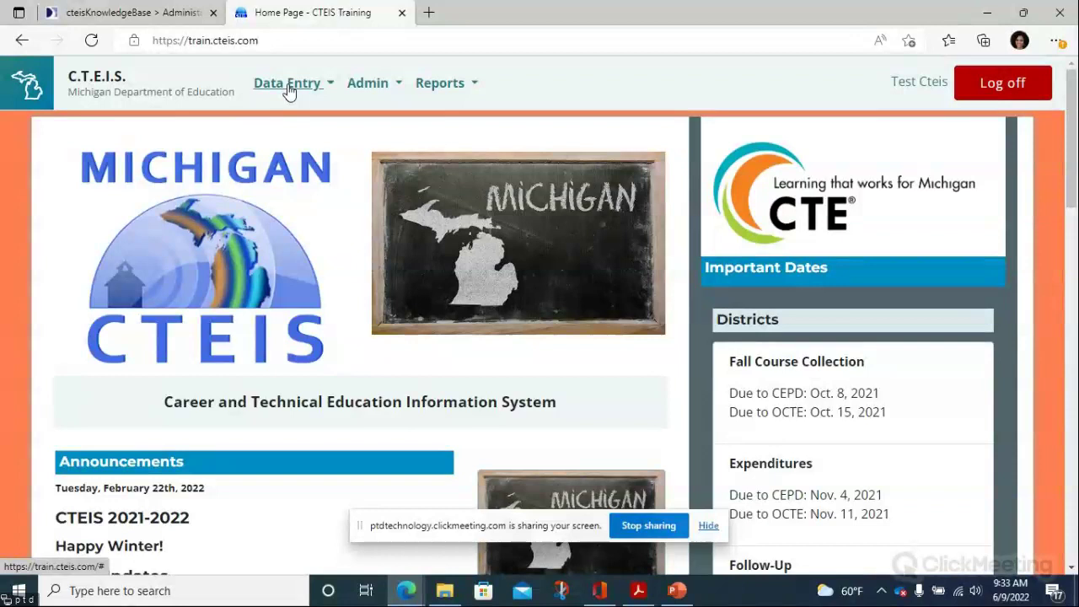
Open the Enrollment Completion page and validate the 2021-2022 enrollment data for building 02039
{"action": "left_click", "coordinate": [288, 85]}
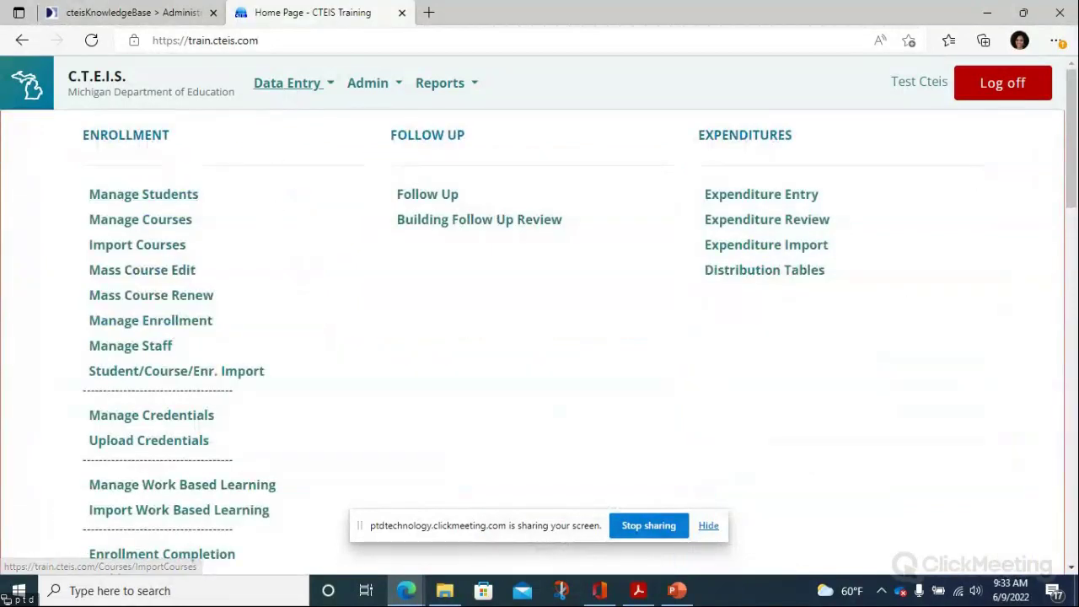
{"action": "left_click_drag", "start_coordinate": [1072, 197], "coordinate": [1072, 266]}
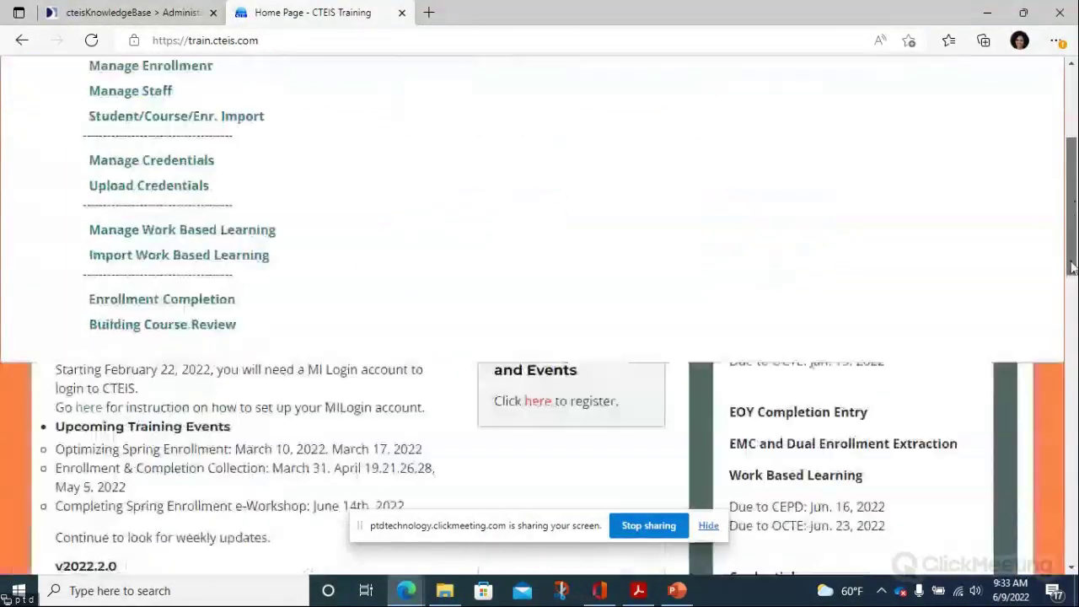
{"action": "left_click", "coordinate": [186, 304]}
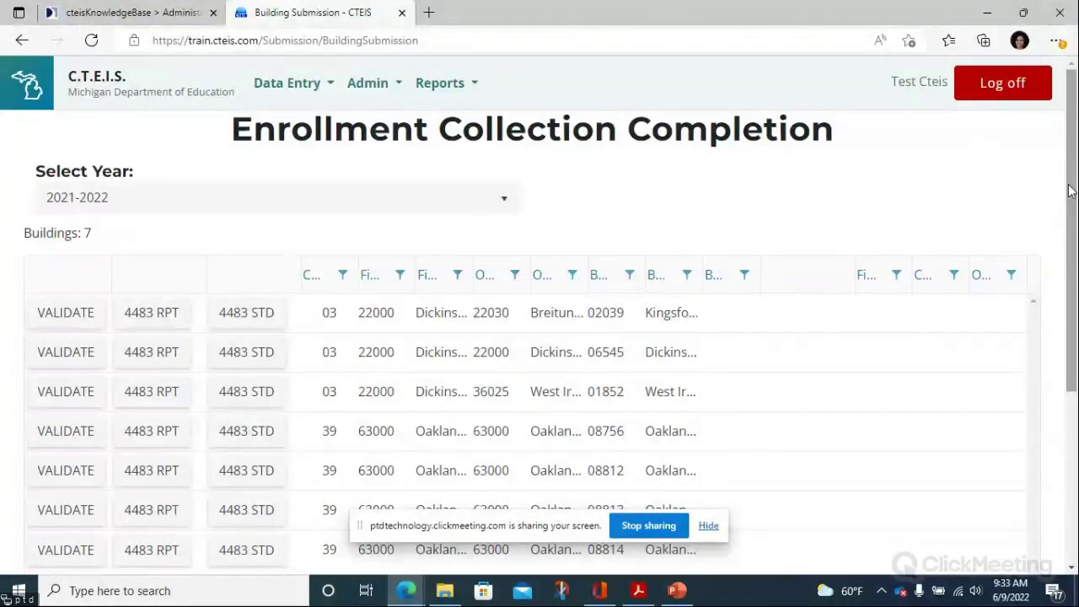
{"action": "left_click_drag", "start_coordinate": [1069, 191], "coordinate": [1069, 245]}
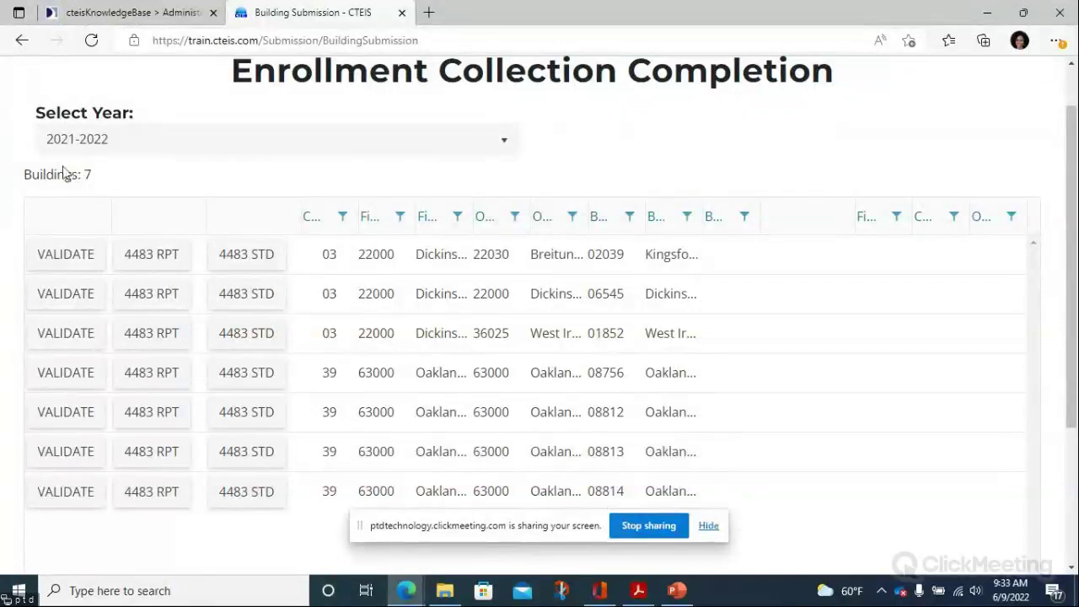
{"action": "left_click", "coordinate": [63, 264]}
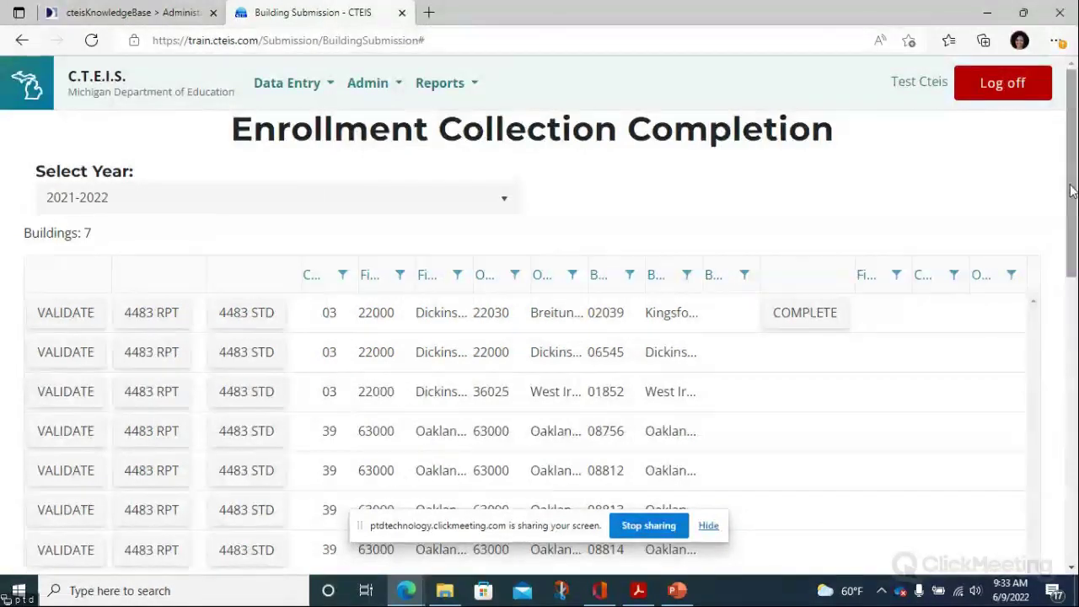
Examine building 02039's validation warnings, adjusting the Issue Description column width to read the full text
{"action": "scroll", "coordinate": [1071, 198], "scroll_direction": "down", "scroll_amount": 5}
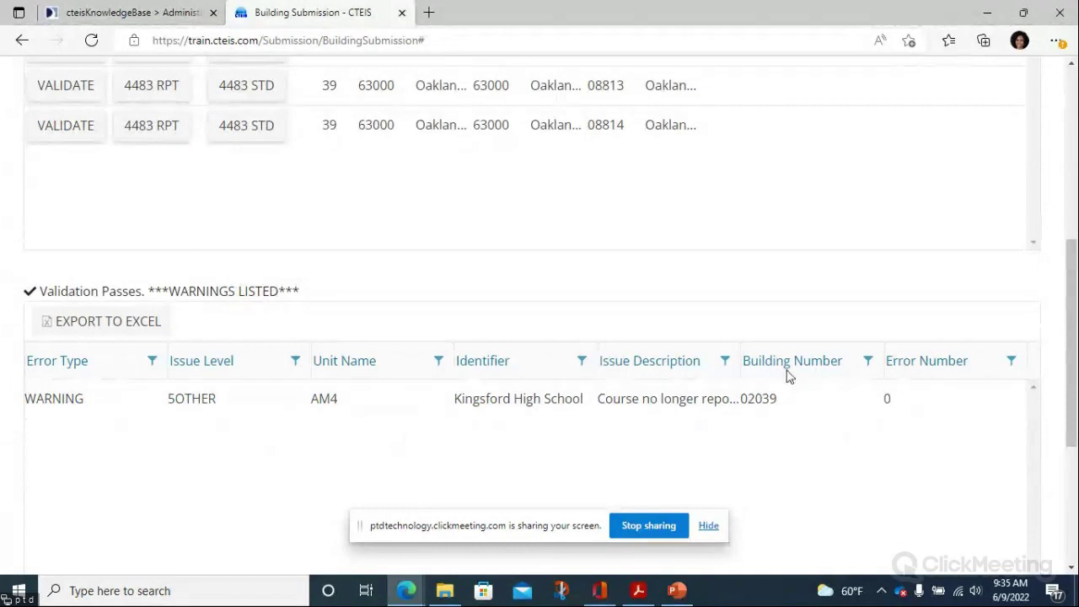
{"action": "left_click_drag", "start_coordinate": [740, 360], "coordinate": [879, 347]}
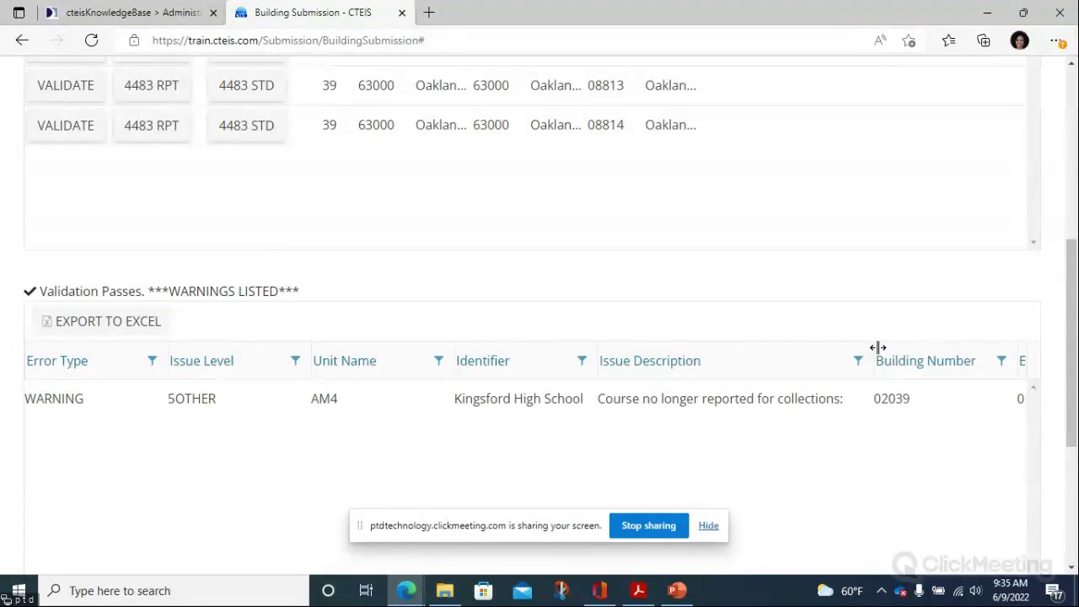
{"action": "left_click_drag", "start_coordinate": [878, 347], "coordinate": [771, 359]}
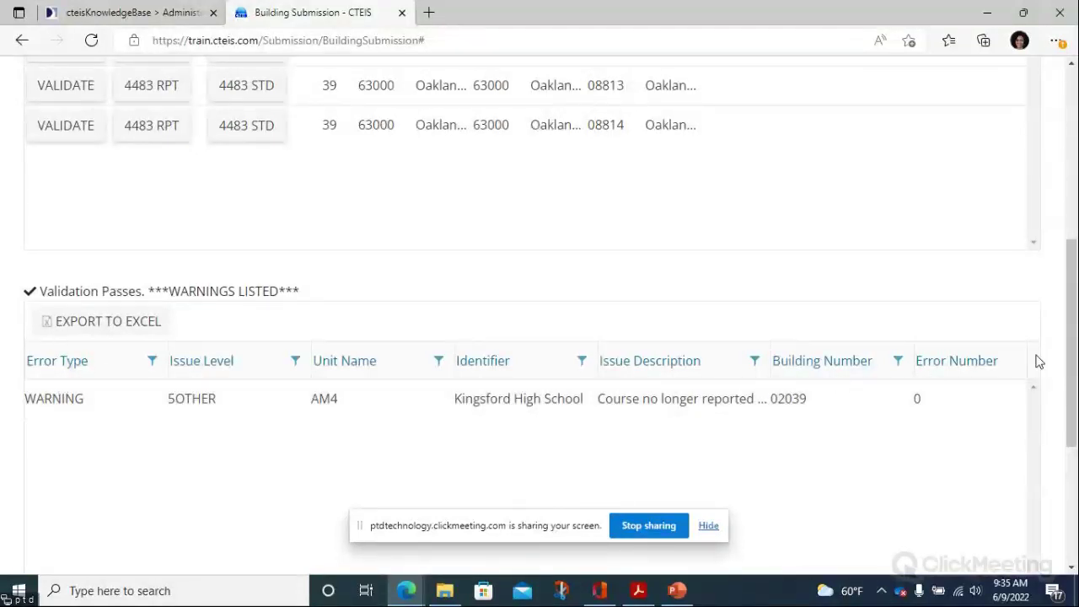
Mark the enrollment collection for building 02039 as complete and check the completion status
{"action": "left_click_drag", "start_coordinate": [1069, 371], "coordinate": [1068, 295]}
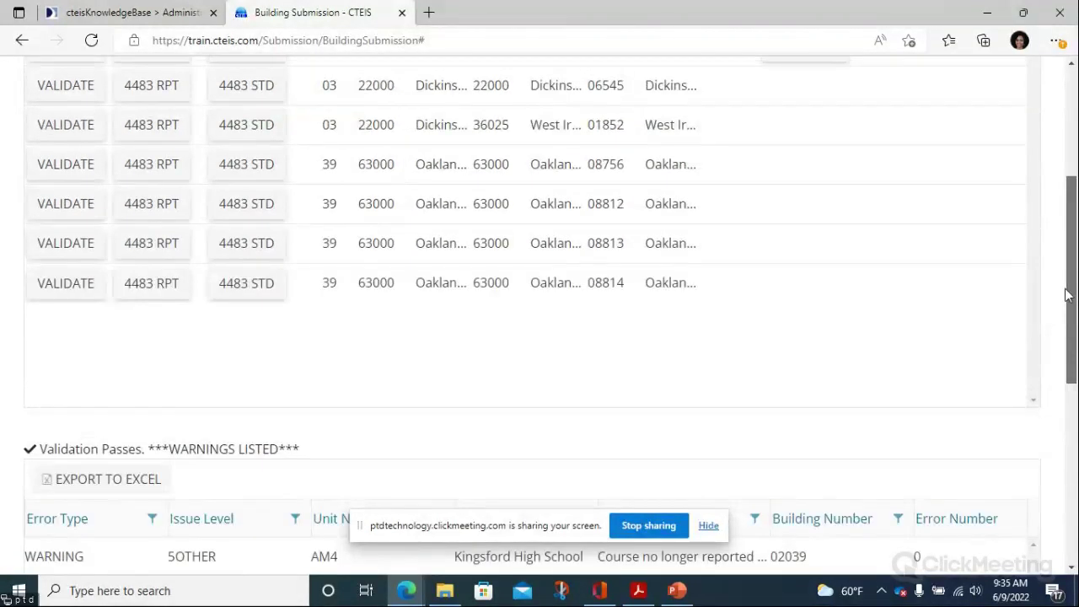
{"action": "scroll", "coordinate": [783, 217], "scroll_direction": "up", "scroll_amount": 2}
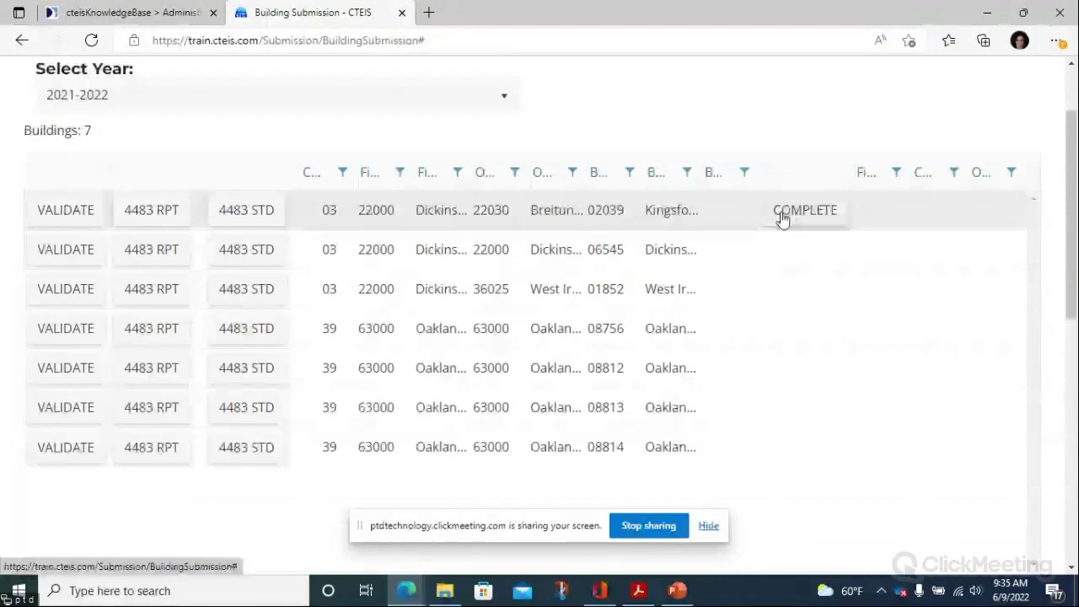
{"action": "left_click", "coordinate": [782, 216]}
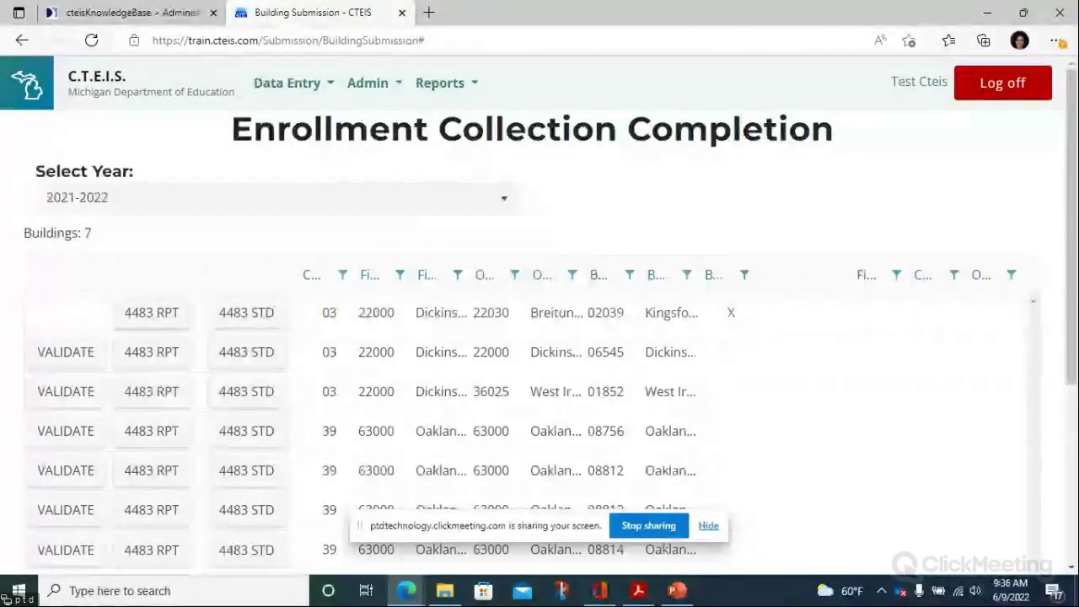
{"action": "left_click_drag", "start_coordinate": [1072, 313], "coordinate": [1072, 432]}
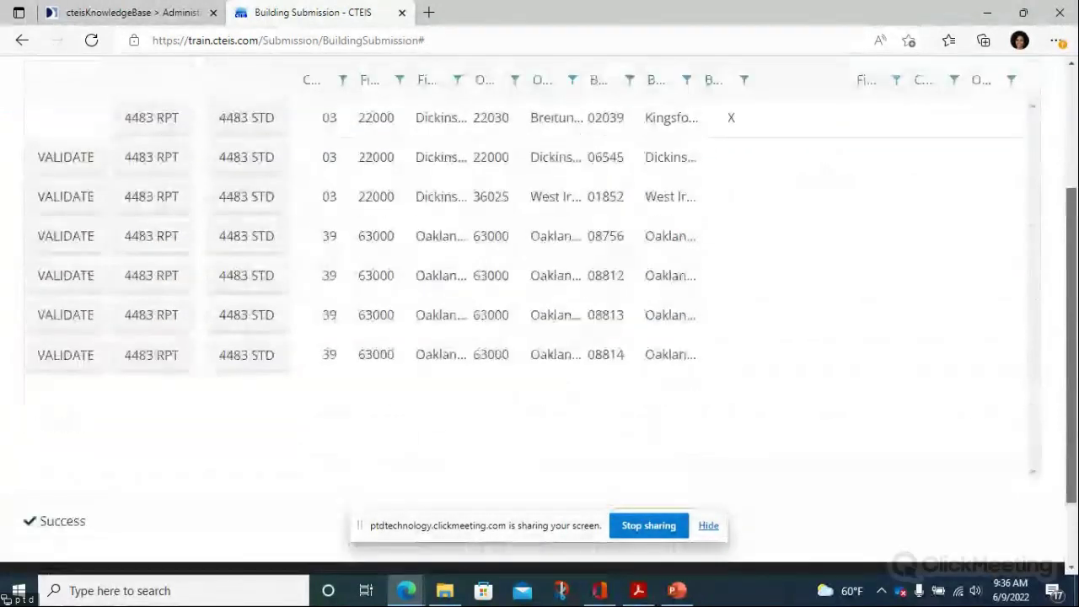
{"action": "left_click_drag", "start_coordinate": [1072, 432], "coordinate": [1072, 236]}
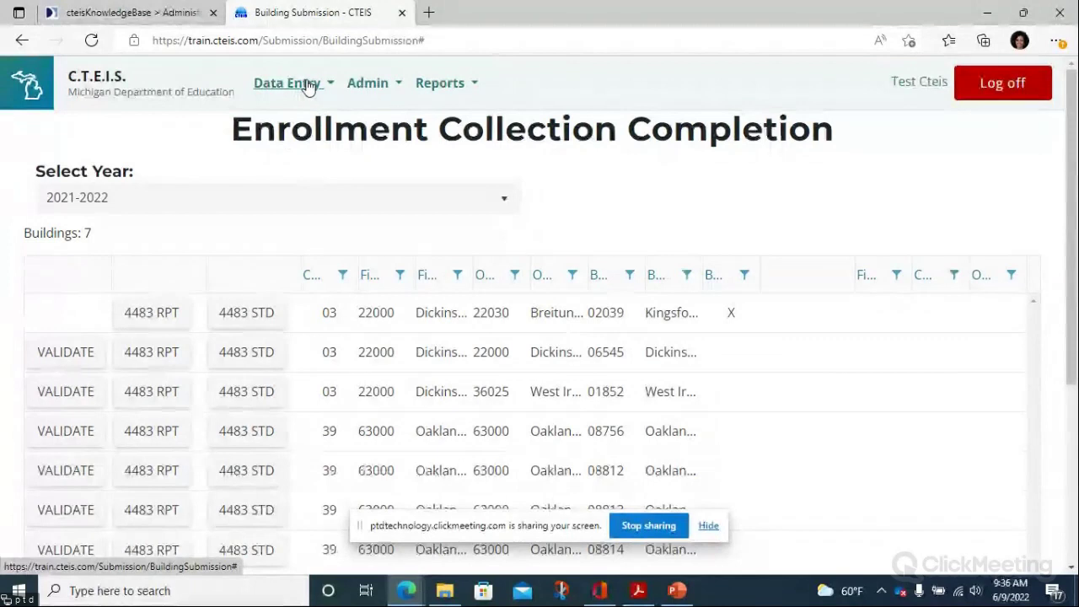
Open the fiscal agent's Enrollment Collection Submission page and load the buildings for 2021-2022
{"action": "left_click", "coordinate": [369, 83]}
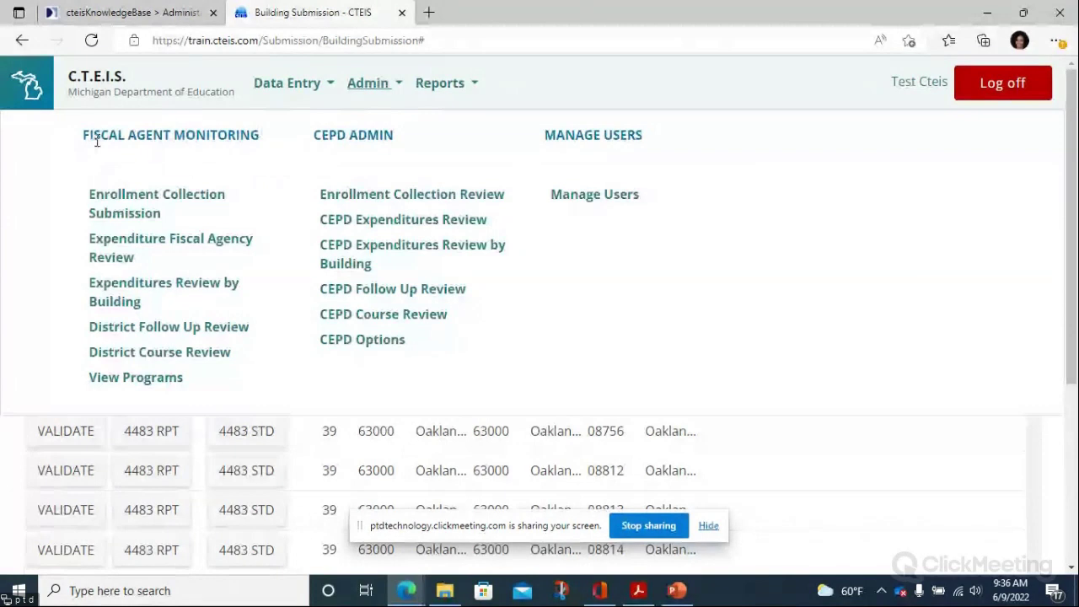
{"action": "left_click", "coordinate": [145, 207]}
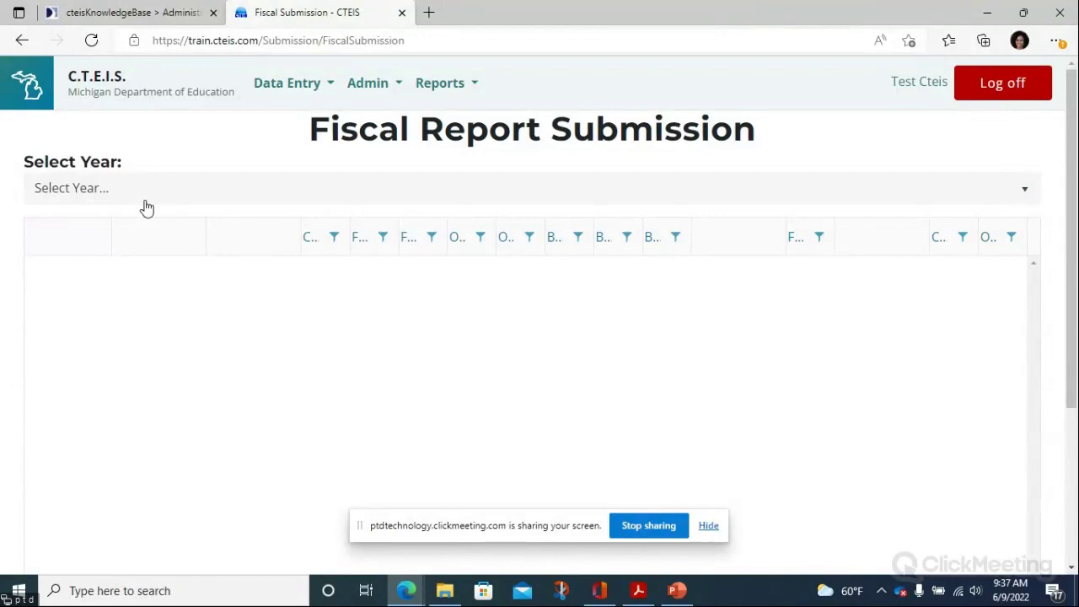
{"action": "left_click", "coordinate": [1036, 196]}
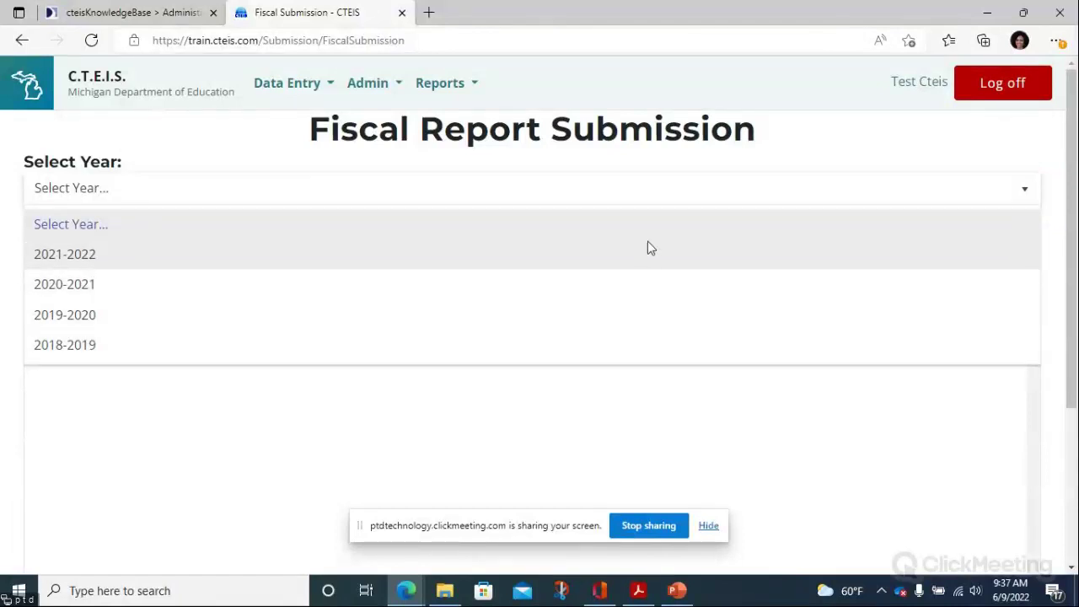
{"action": "left_click", "coordinate": [195, 255]}
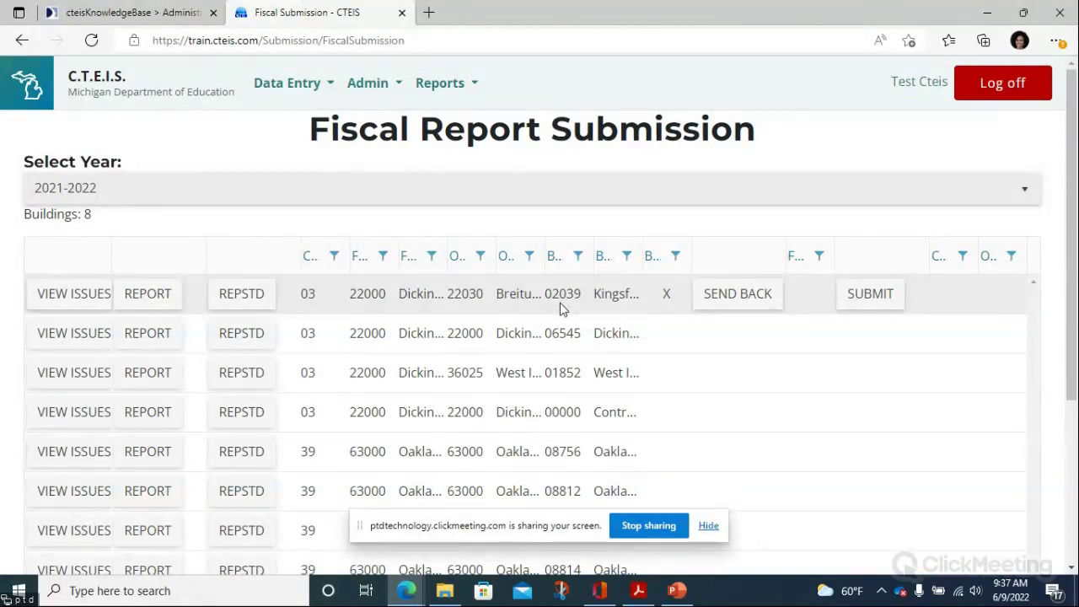
View the issues listed for building 02039 in the fiscal report submission
{"action": "left_click", "coordinate": [80, 293]}
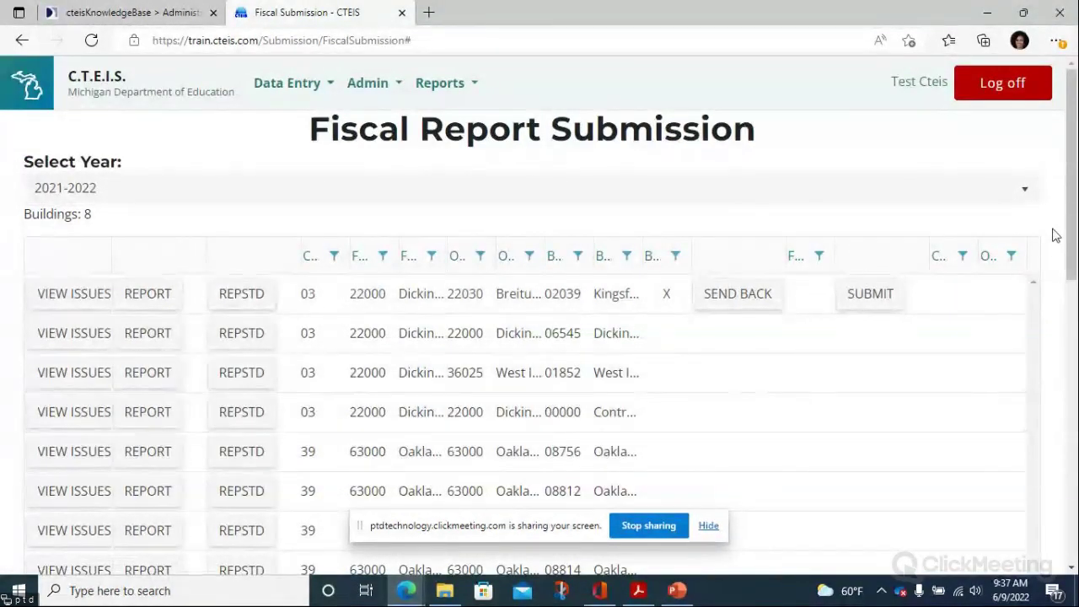
{"action": "left_click_drag", "start_coordinate": [1069, 217], "coordinate": [1069, 394]}
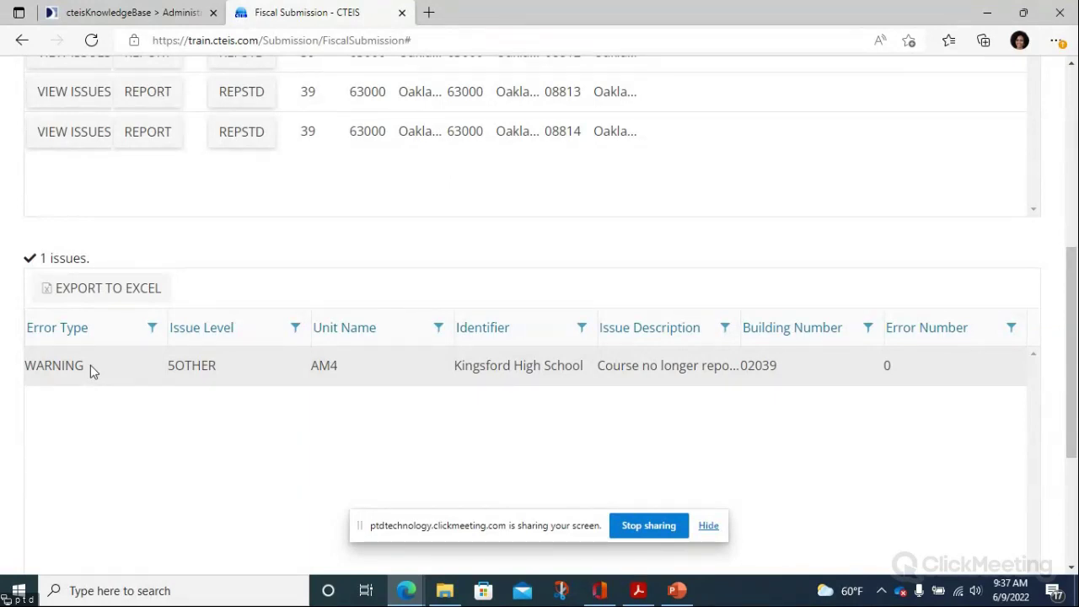
{"action": "left_click_drag", "start_coordinate": [1075, 397], "coordinate": [1057, 197]}
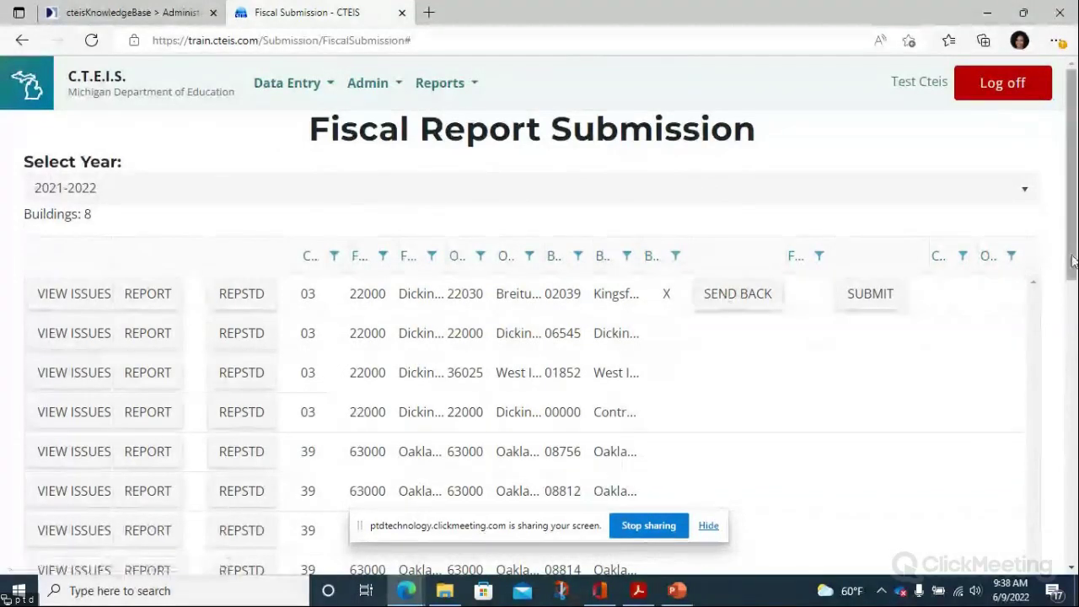
{"action": "mouse_move", "coordinate": [1073, 262]}
{"action": "left_mouse_down"}
{"action": "mouse_move", "coordinate": [1072, 431]}
{"action": "mouse_move", "coordinate": [1072, 262]}
{"action": "left_mouse_up"}
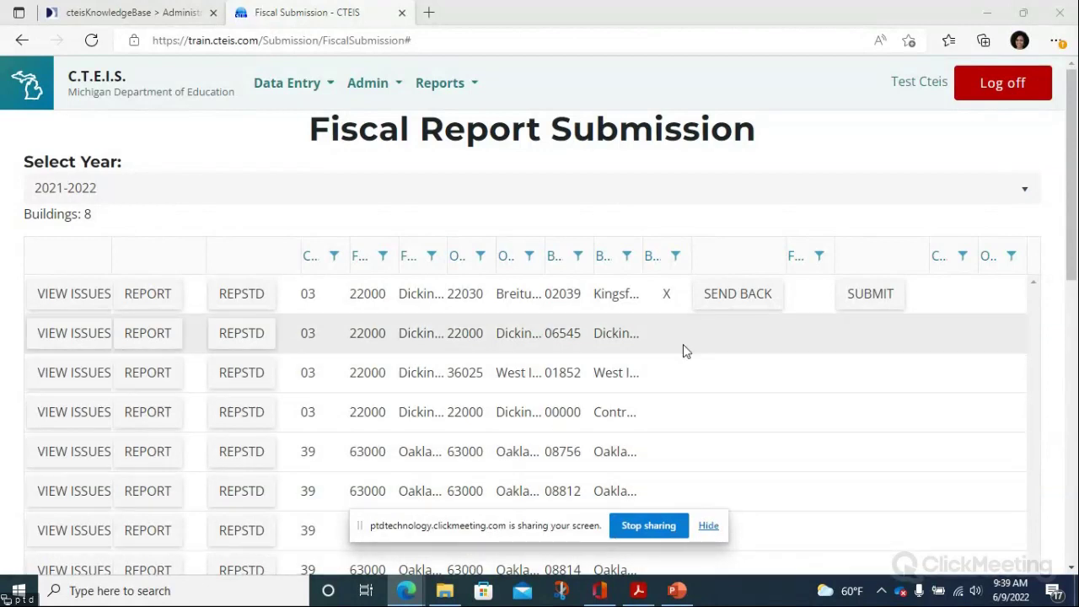
Submit the fiscal report for building 02039 and check its submission status
{"action": "left_click", "coordinate": [870, 310]}
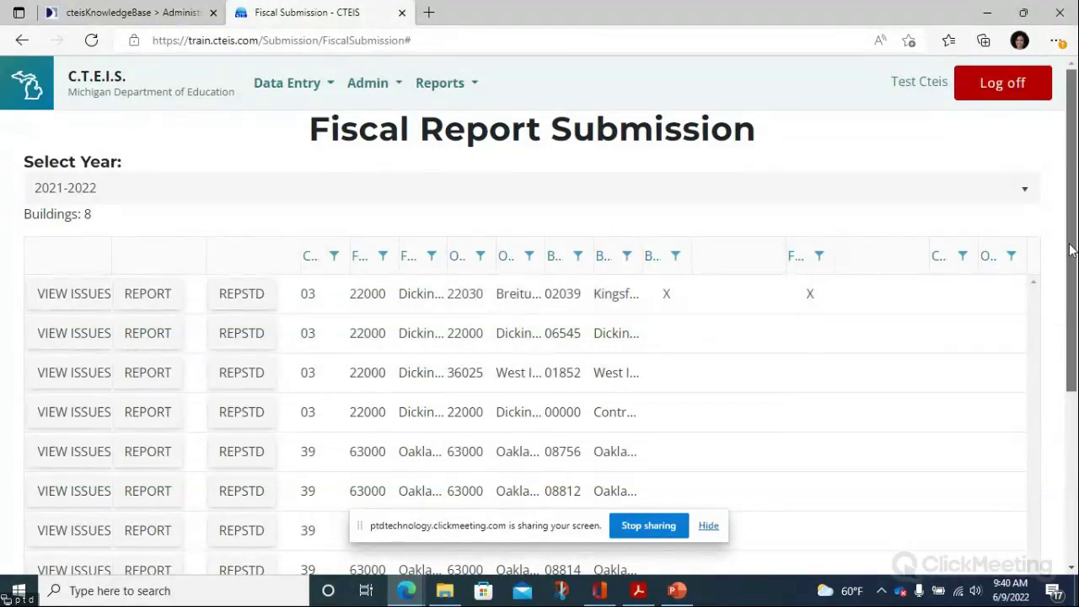
{"action": "scroll", "coordinate": [1073, 253], "scroll_direction": "down", "scroll_amount": 2}
{"action": "left_click_drag", "start_coordinate": [1064, 344], "coordinate": [1066, 272]}
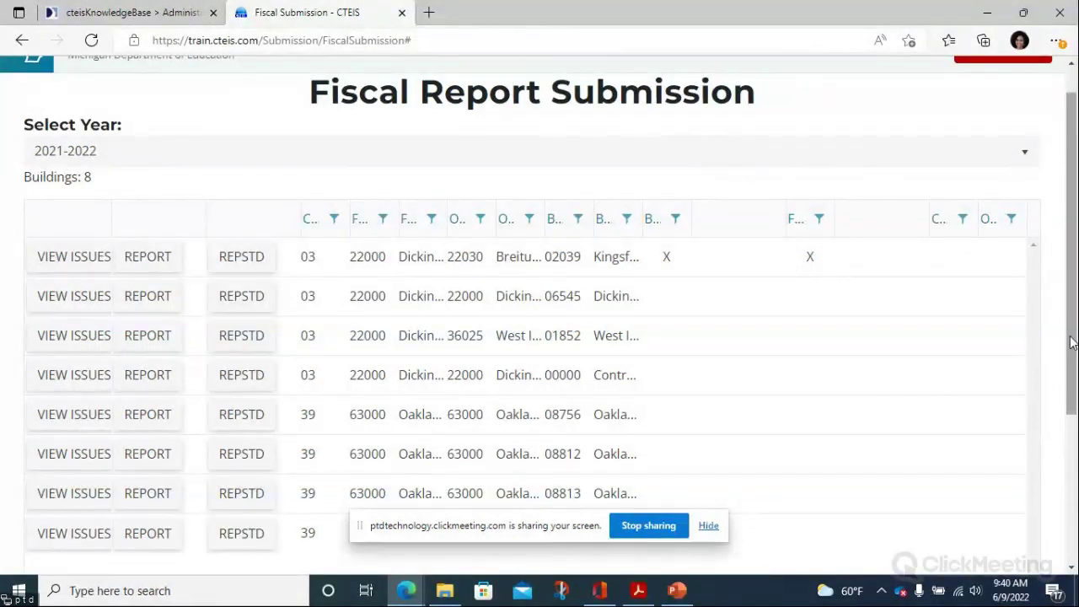
{"action": "scroll", "coordinate": [1071, 345], "scroll_direction": "up", "scroll_amount": 1}
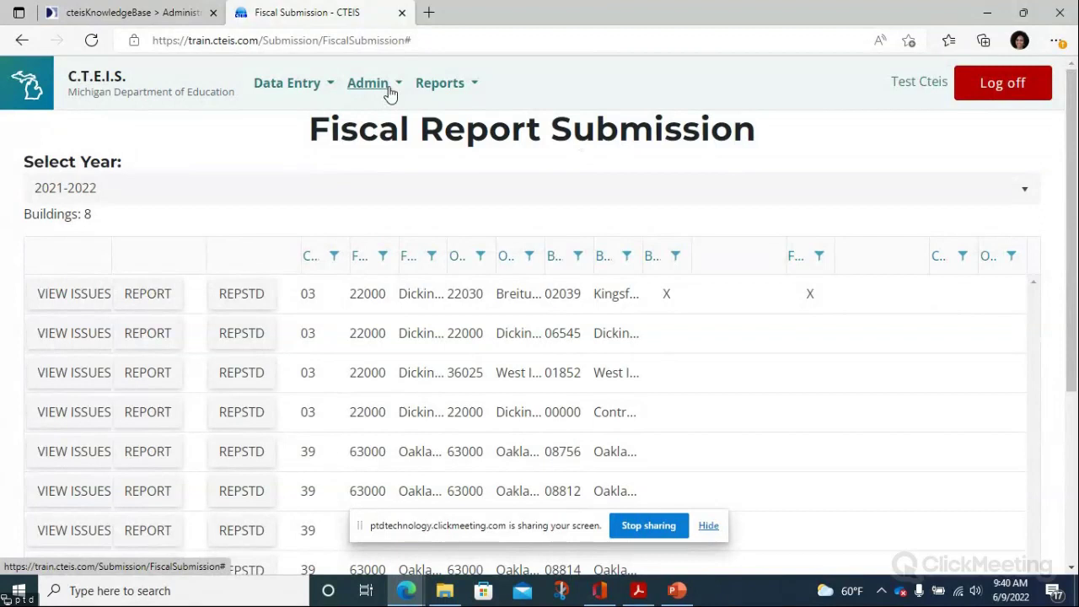
Open the CEPD administrator's Enrollment Collection Review page and load the buildings for 2021-2022
{"action": "left_click", "coordinate": [388, 87]}
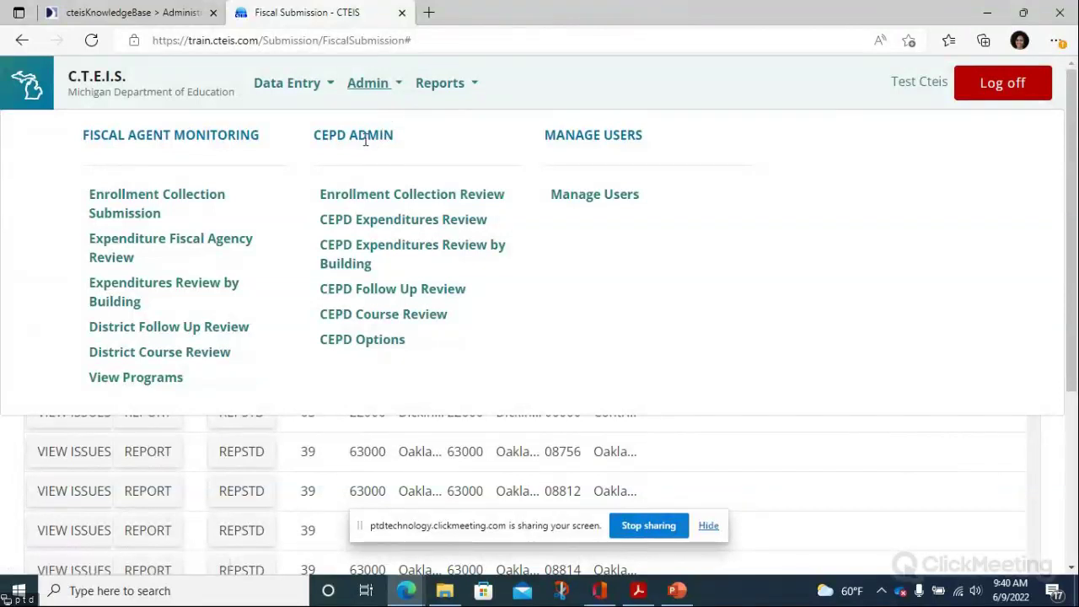
{"action": "left_click", "coordinate": [376, 202]}
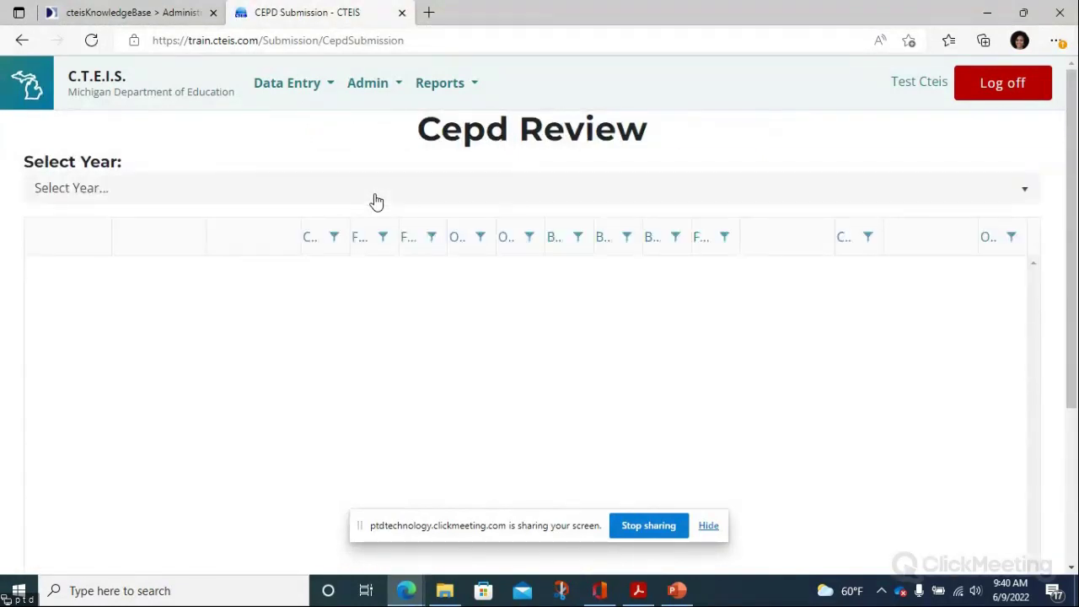
{"action": "left_click", "coordinate": [810, 203]}
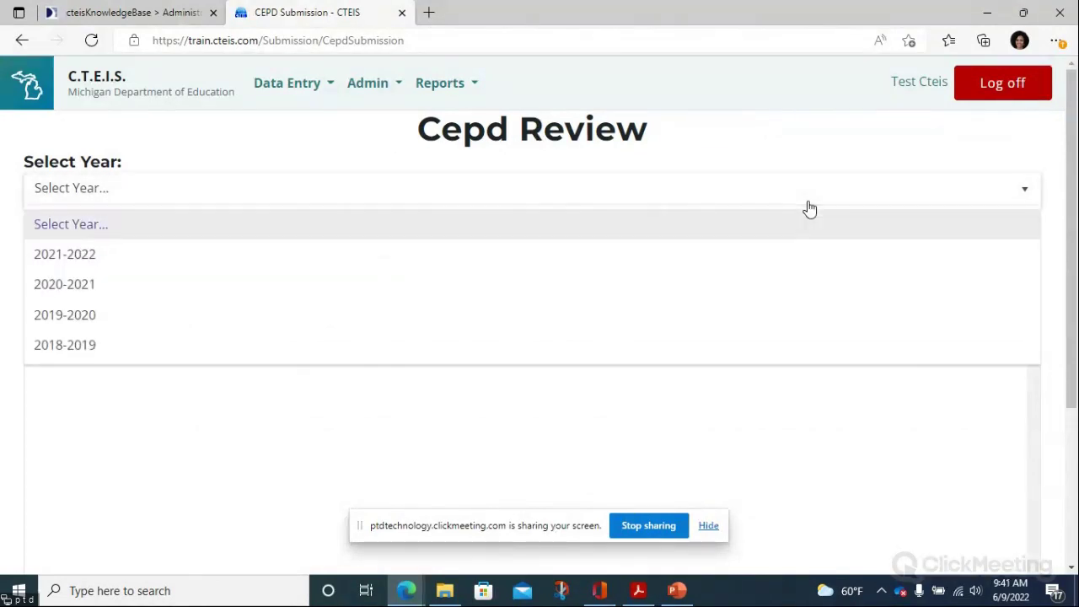
{"action": "left_click", "coordinate": [773, 265]}
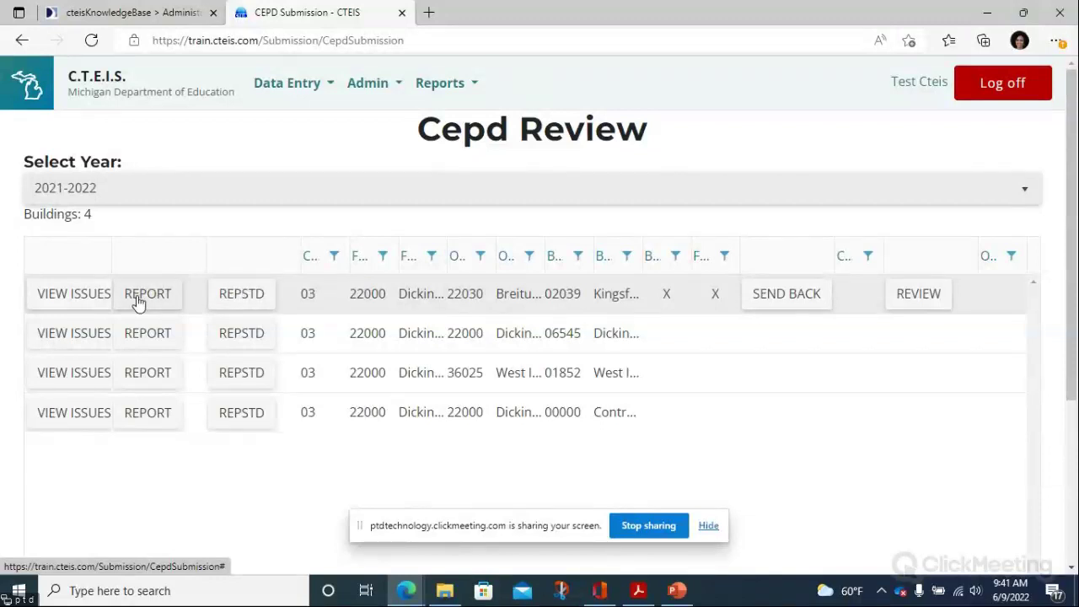
Check the issues for building 02039 on the CEPD review page and mark the building as reviewed
{"action": "scroll", "coordinate": [1071, 272], "scroll_direction": "down", "scroll_amount": 3}
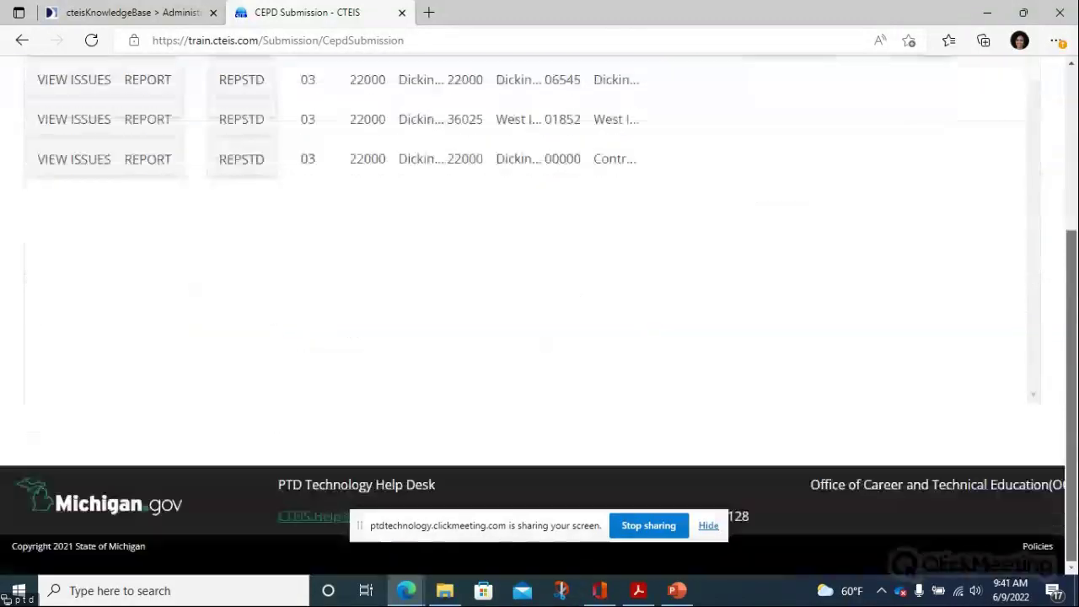
{"action": "scroll", "coordinate": [1071, 272], "scroll_direction": "up", "scroll_amount": 3}
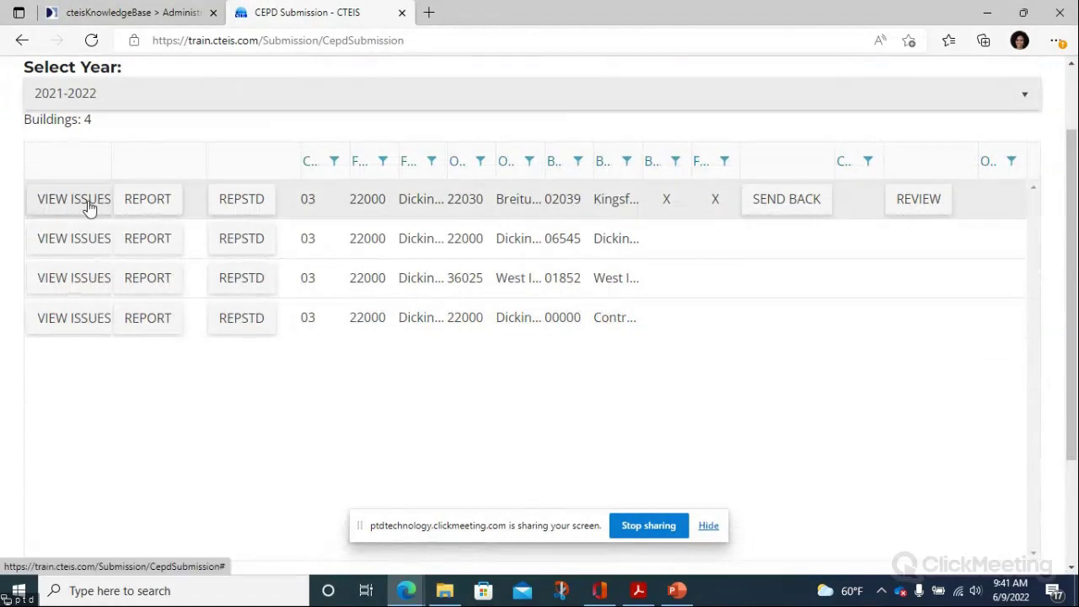
{"action": "left_click", "coordinate": [89, 206]}
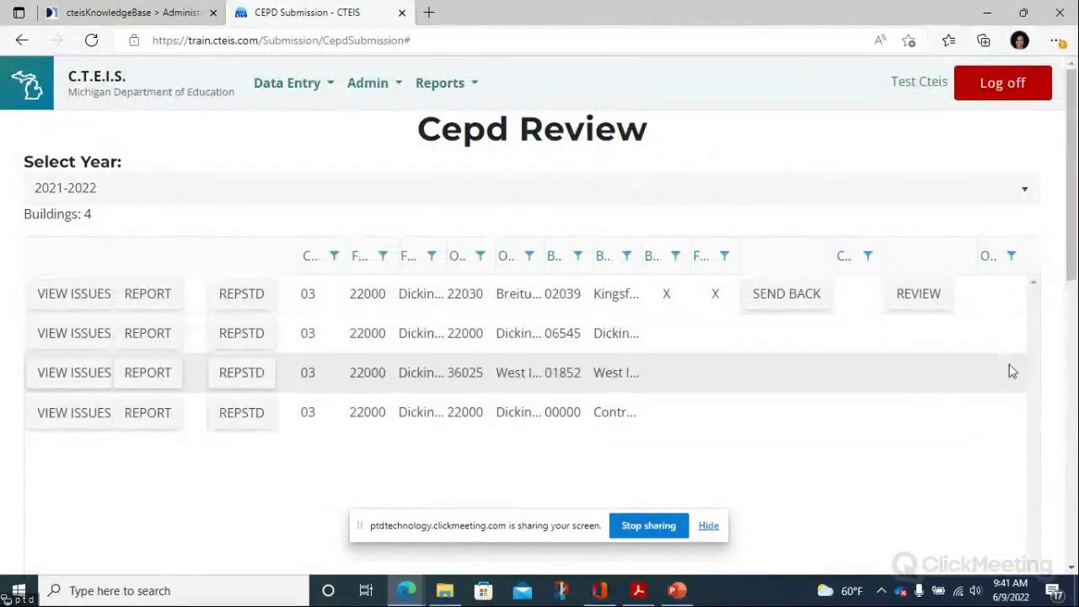
{"action": "left_click_drag", "start_coordinate": [1067, 257], "coordinate": [1068, 414]}
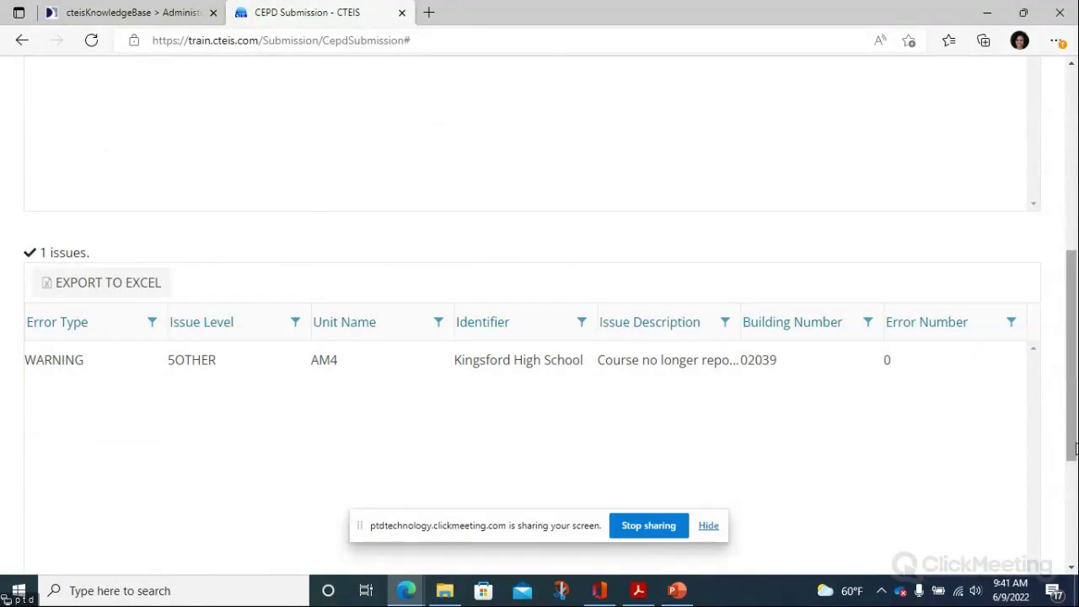
{"action": "left_click_drag", "start_coordinate": [1074, 449], "coordinate": [1073, 335]}
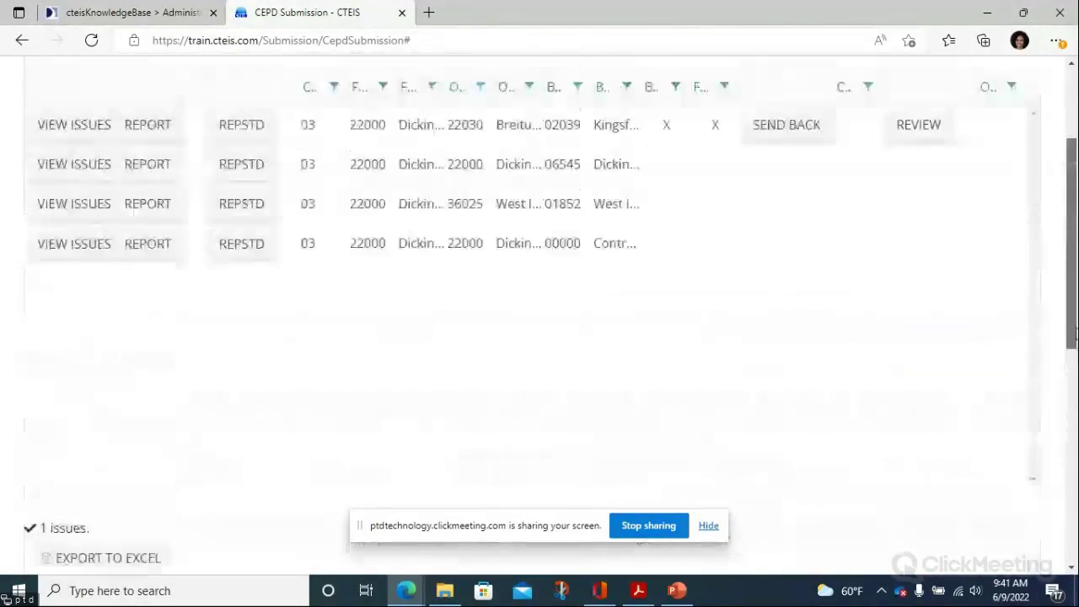
{"action": "scroll", "coordinate": [1031, 348], "scroll_direction": "up", "scroll_amount": 3}
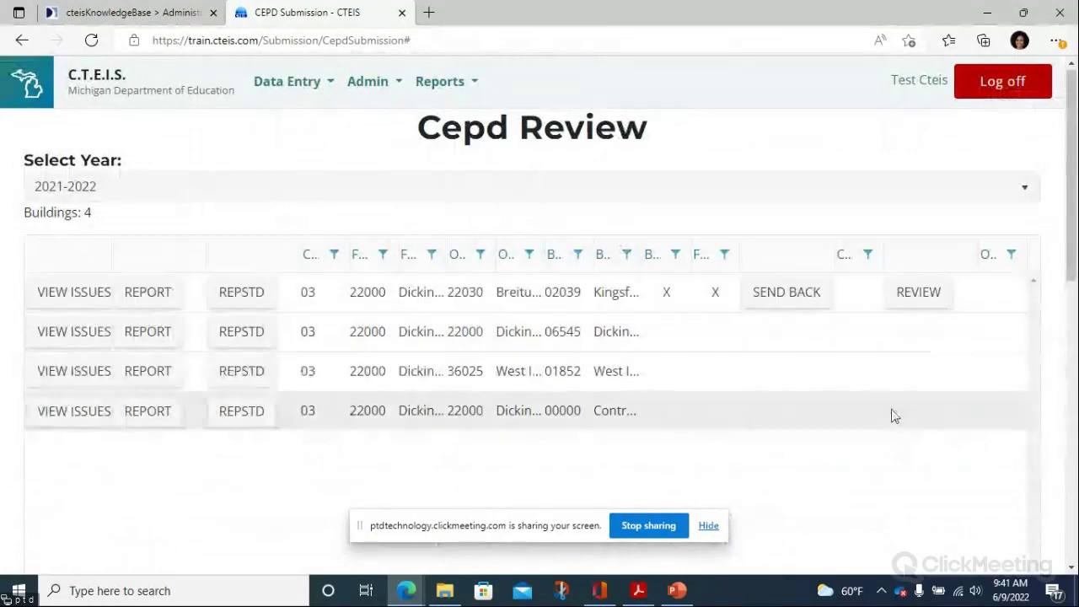
{"action": "left_click", "coordinate": [917, 293]}
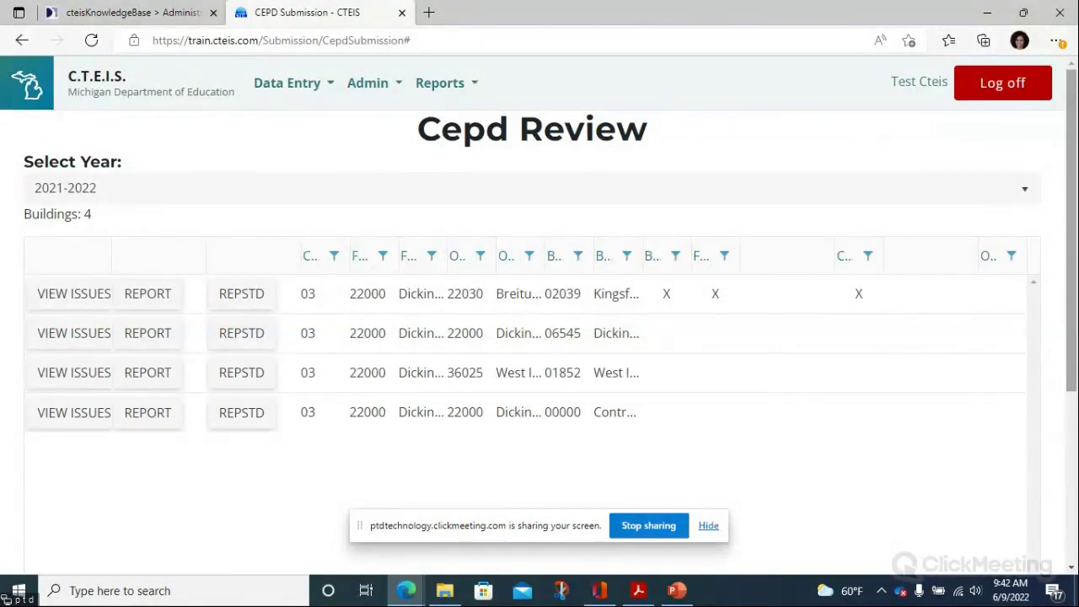
Open the Building Report Launcher and look through the available reports, from Audit Reports down to Program/Course Reports
{"action": "left_click", "coordinate": [468, 87]}
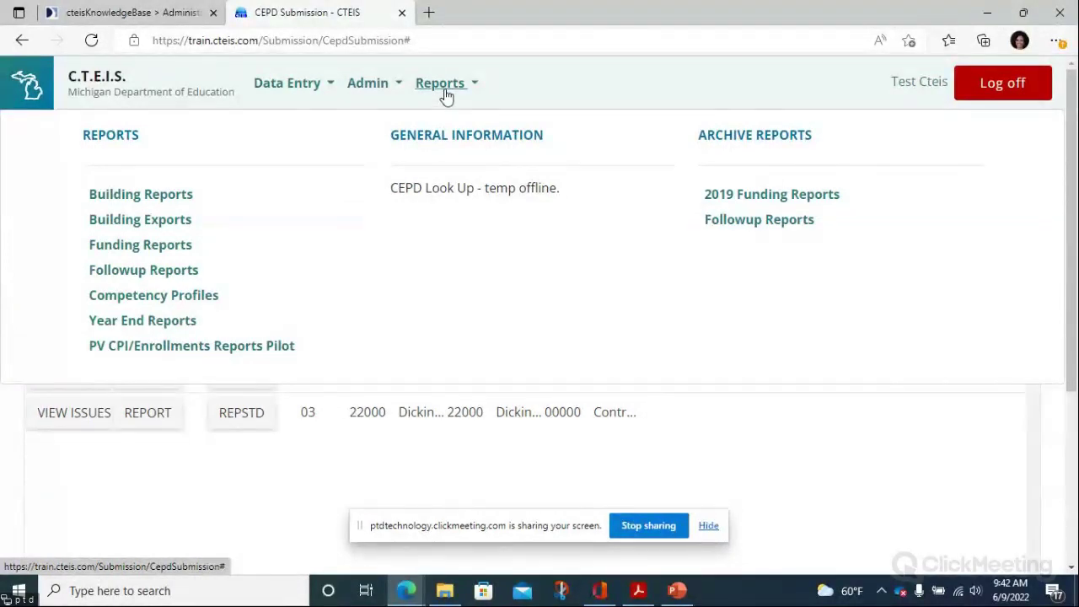
{"action": "left_click", "coordinate": [140, 195]}
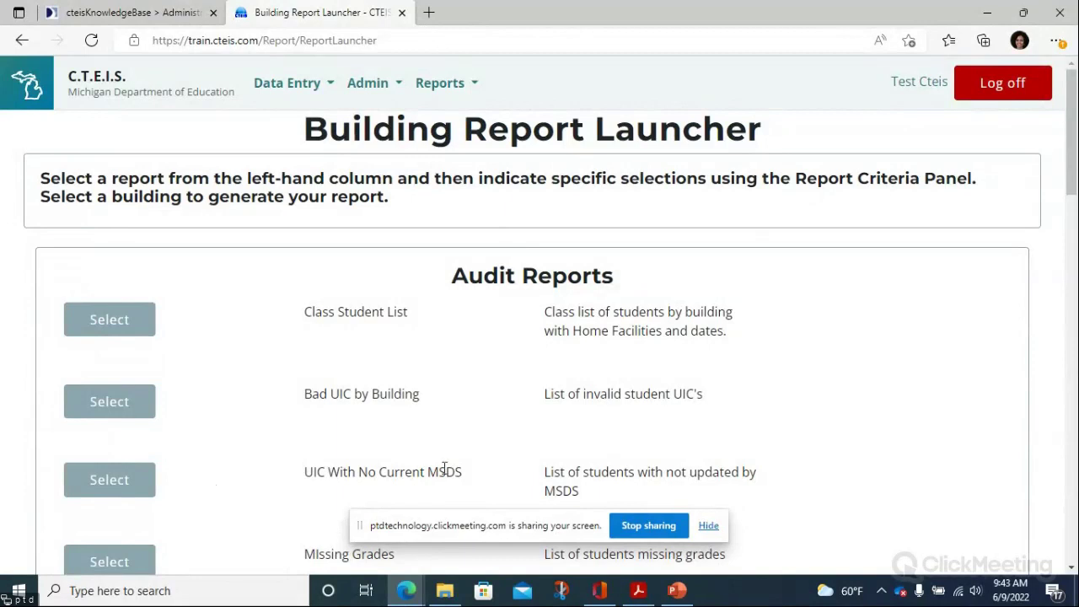
{"action": "left_click_drag", "start_coordinate": [1071, 192], "coordinate": [1064, 236]}
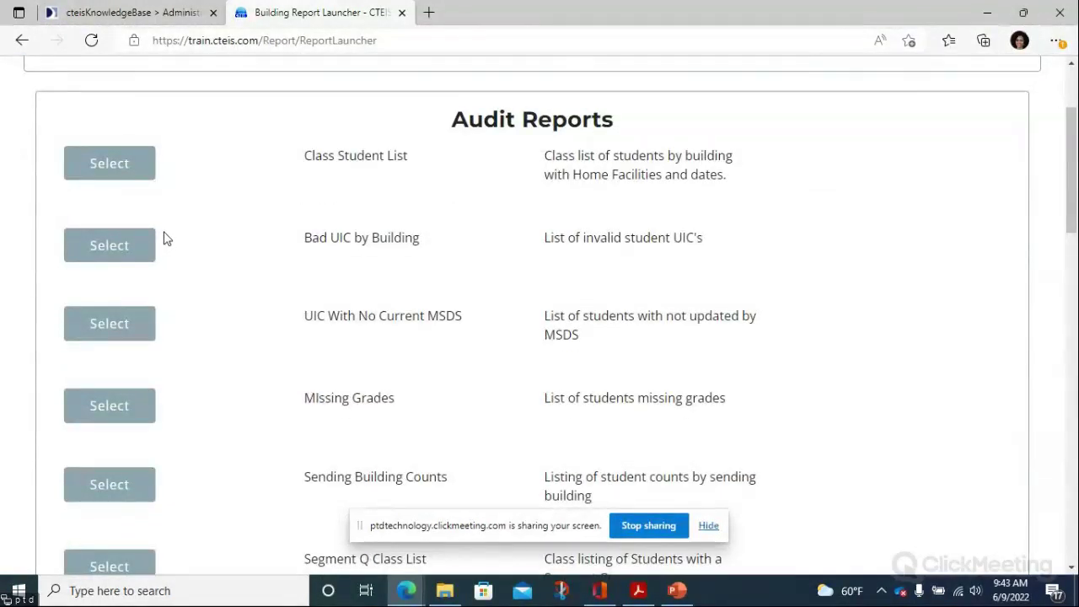
{"action": "left_click_drag", "start_coordinate": [1066, 238], "coordinate": [1048, 414]}
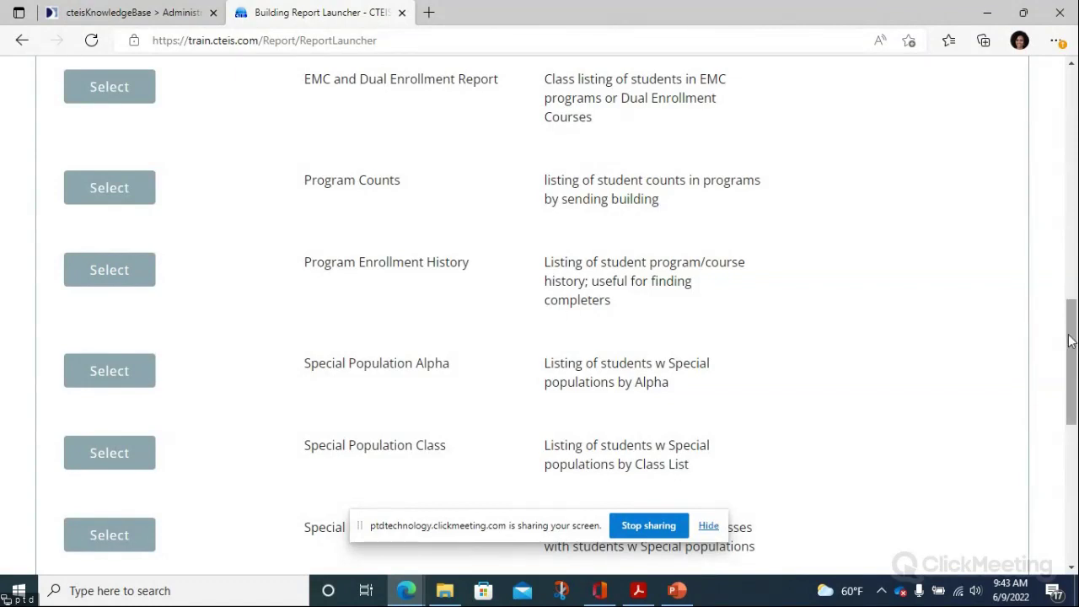
{"action": "left_click_drag", "start_coordinate": [1070, 340], "coordinate": [1007, 452]}
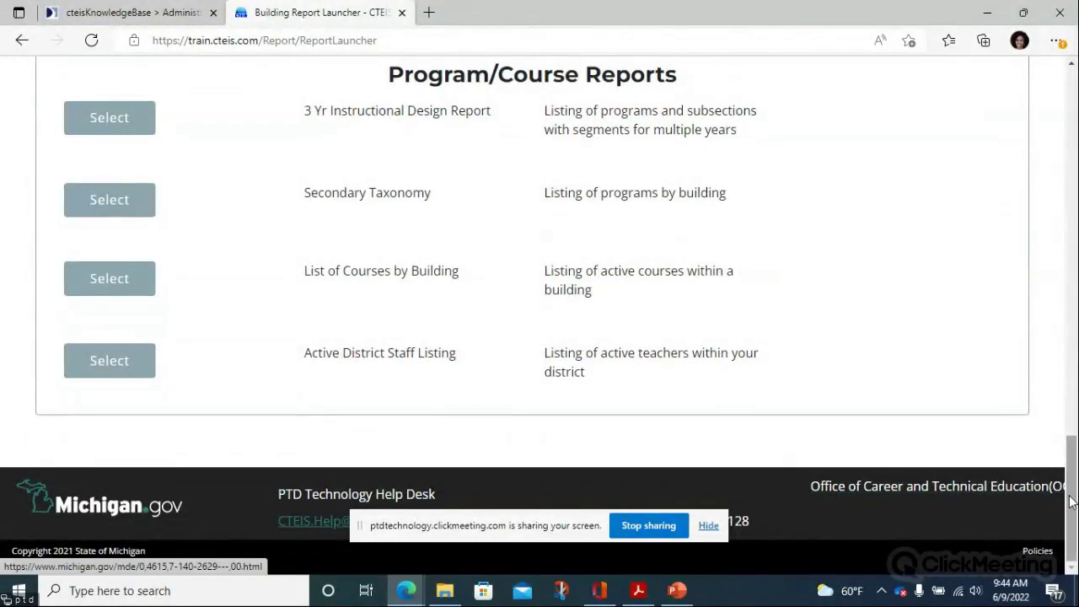
{"action": "left_click_drag", "start_coordinate": [1069, 494], "coordinate": [1036, 78]}
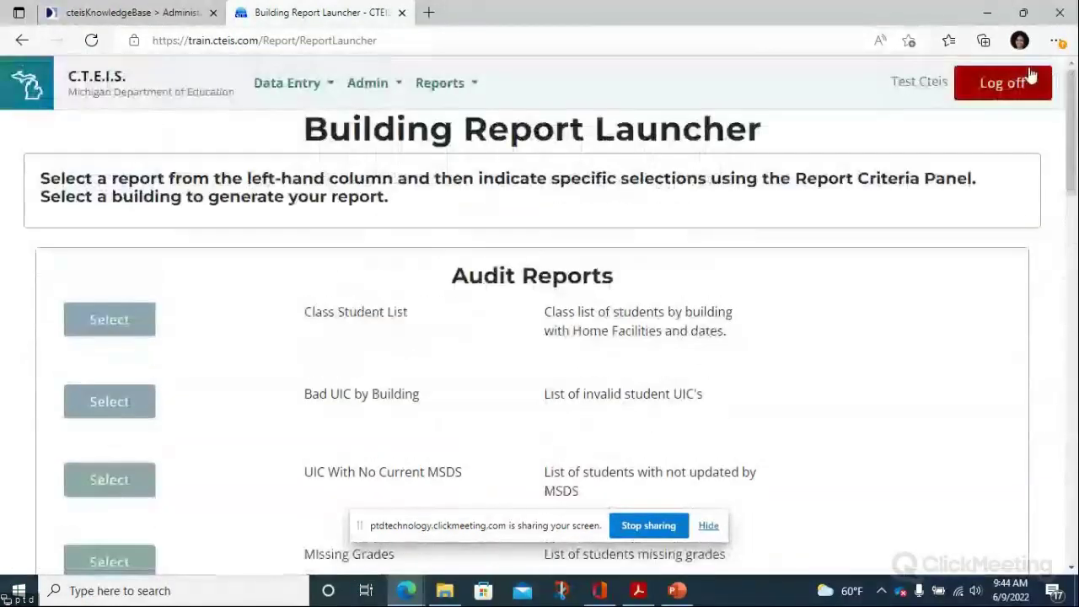
{"action": "left_click", "coordinate": [445, 88]}
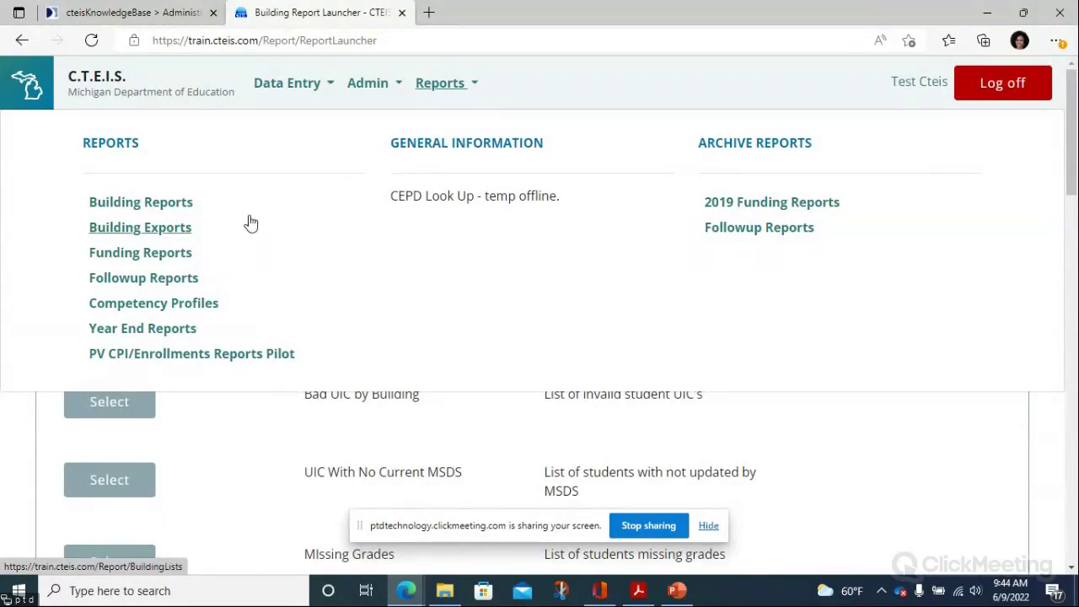
{"action": "left_click", "coordinate": [1041, 488]}
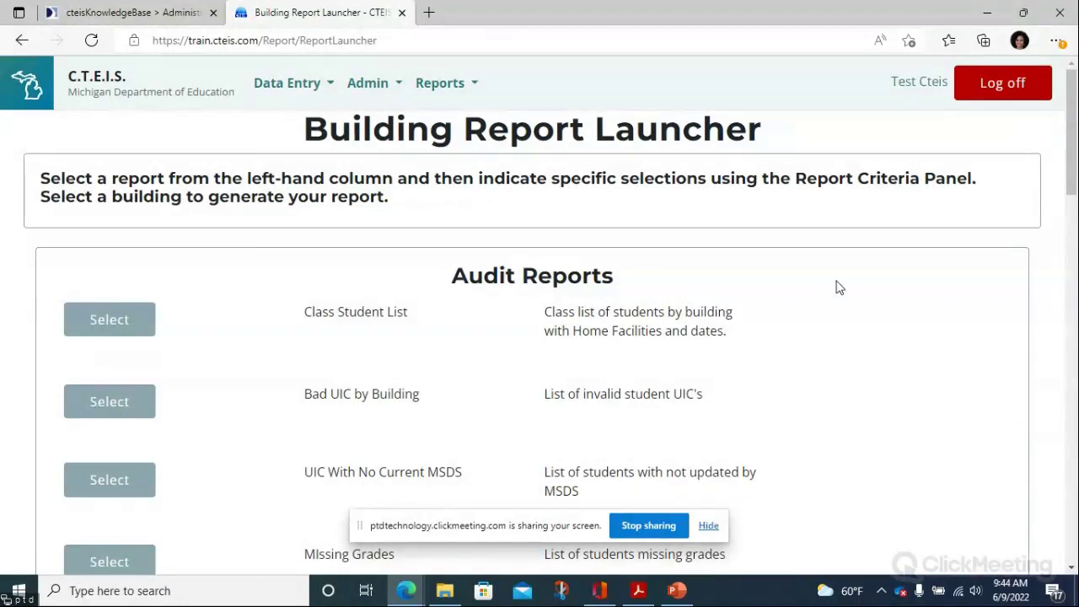
{"action": "mouse_move", "coordinate": [1074, 156]}
{"action": "left_mouse_down"}
{"action": "mouse_move", "coordinate": [1073, 522]}
{"action": "mouse_move", "coordinate": [1073, 153]}
{"action": "left_mouse_up"}
{"action": "left_click", "coordinate": [387, 89]}
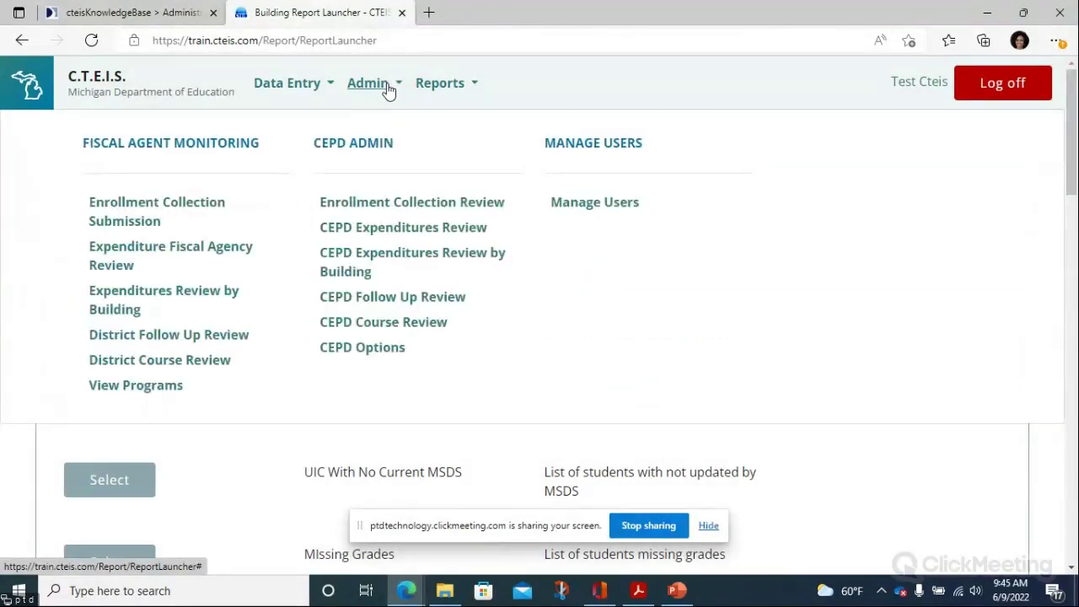
{"action": "left_click", "coordinate": [387, 89]}
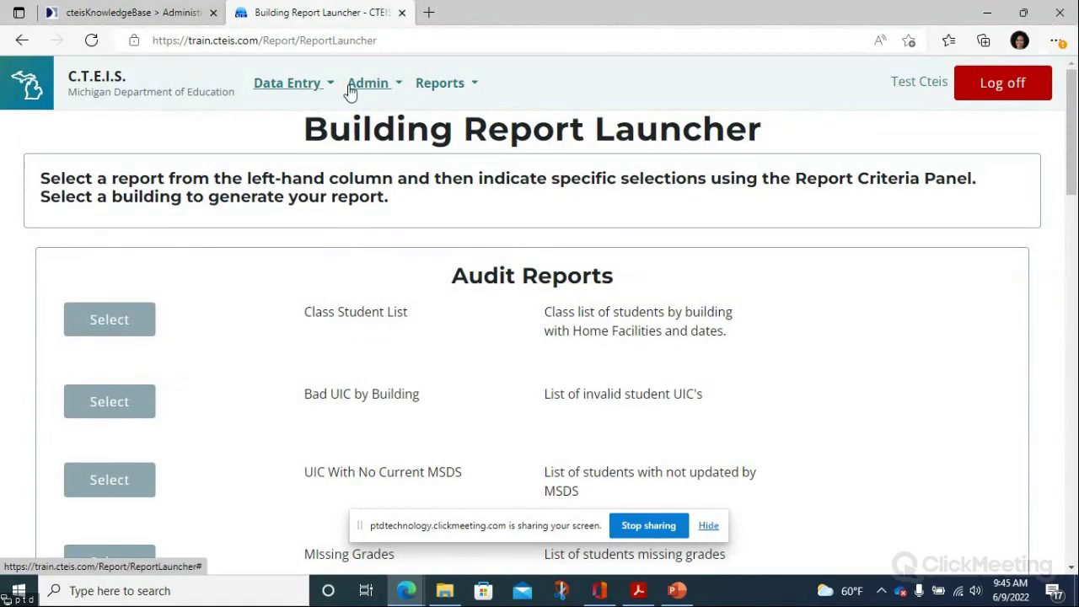
Open the CEPD administrator's CEPD Options page and look through the listed programs
{"action": "left_click", "coordinate": [392, 92]}
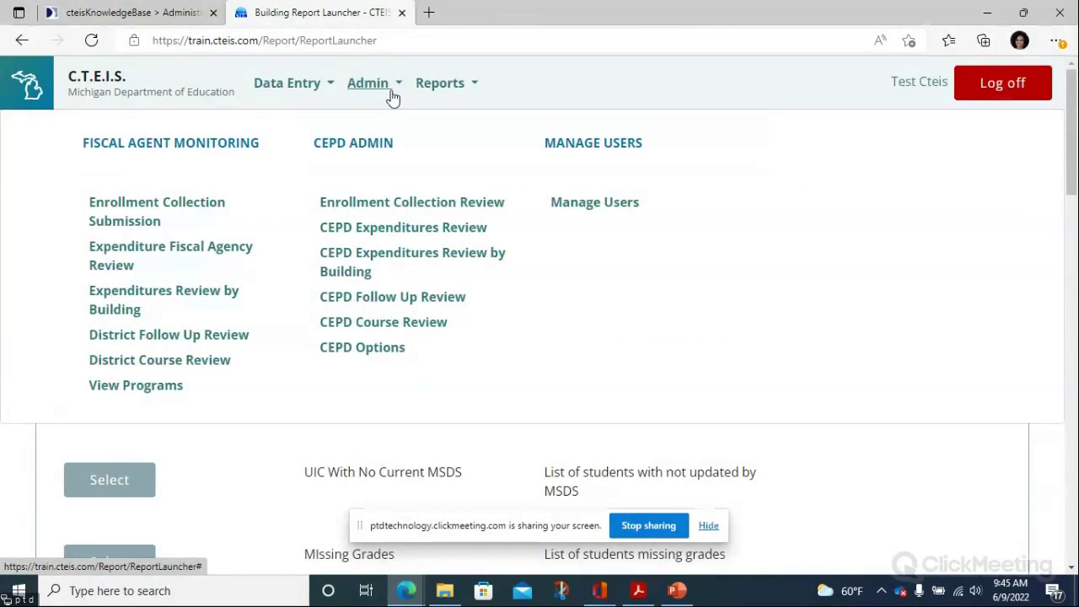
{"action": "left_click", "coordinate": [383, 349]}
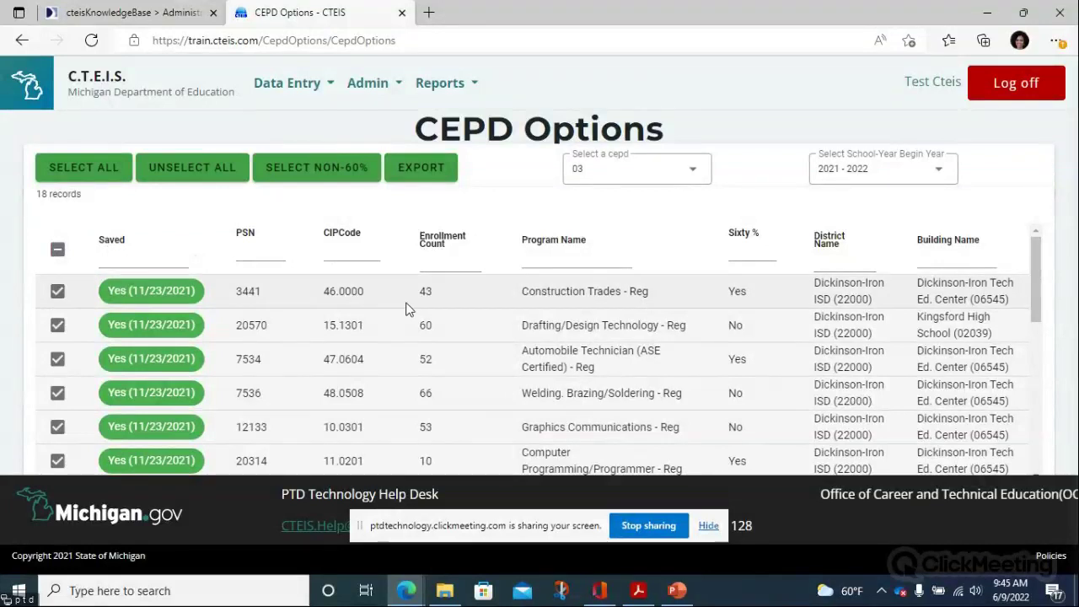
{"action": "scroll", "coordinate": [405, 309], "scroll_direction": "down", "scroll_amount": 5}
{"action": "scroll", "coordinate": [408, 309], "scroll_direction": "up", "scroll_amount": 4}
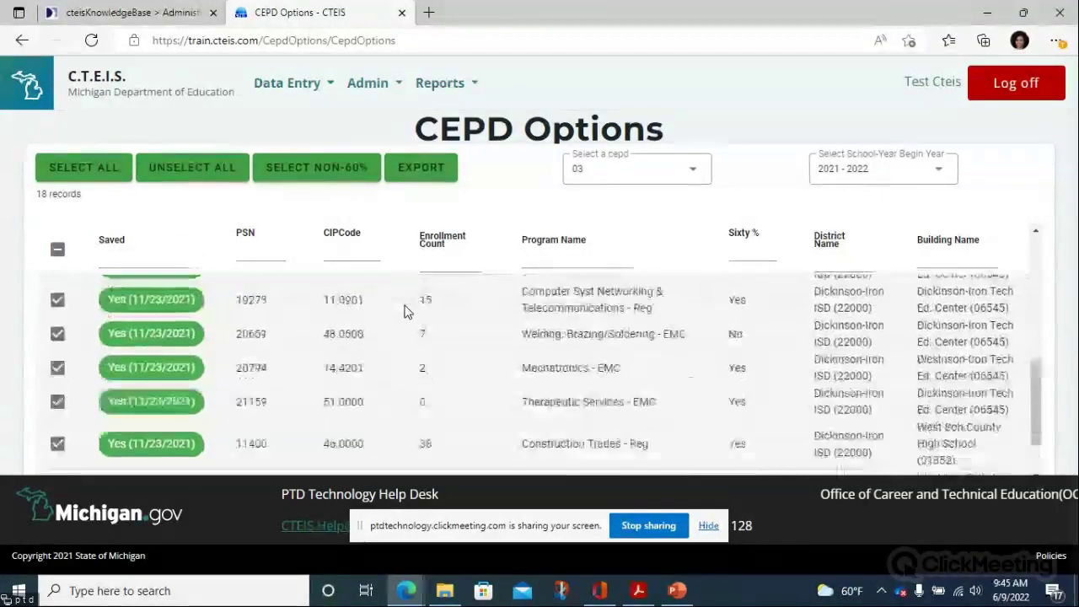
{"action": "scroll", "coordinate": [406, 312], "scroll_direction": "up", "scroll_amount": 1}
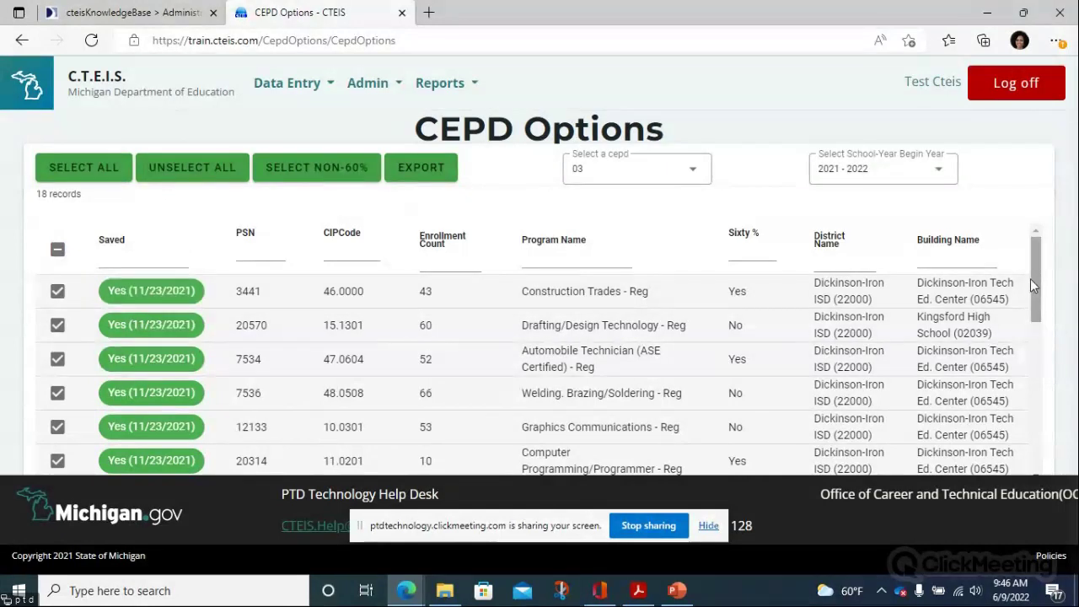
Select the unsaved Power Plant Tech (Aircraft) - LTCS program, PSN 21218, in the CEPD Options list and look over the program selections
{"action": "left_click_drag", "start_coordinate": [1035, 278], "coordinate": [1031, 430]}
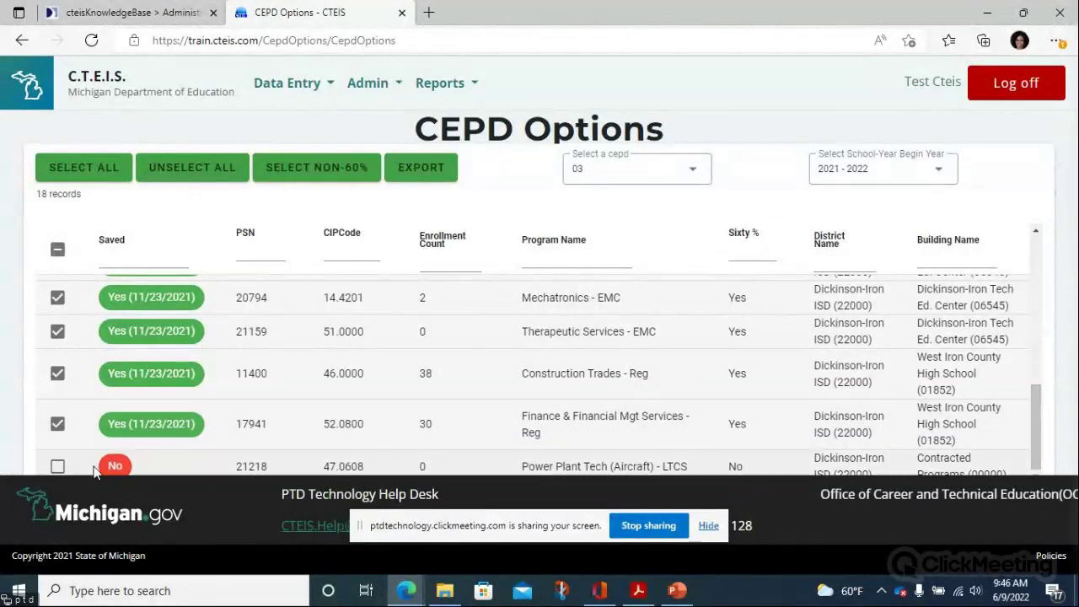
{"action": "left_click", "coordinate": [57, 467]}
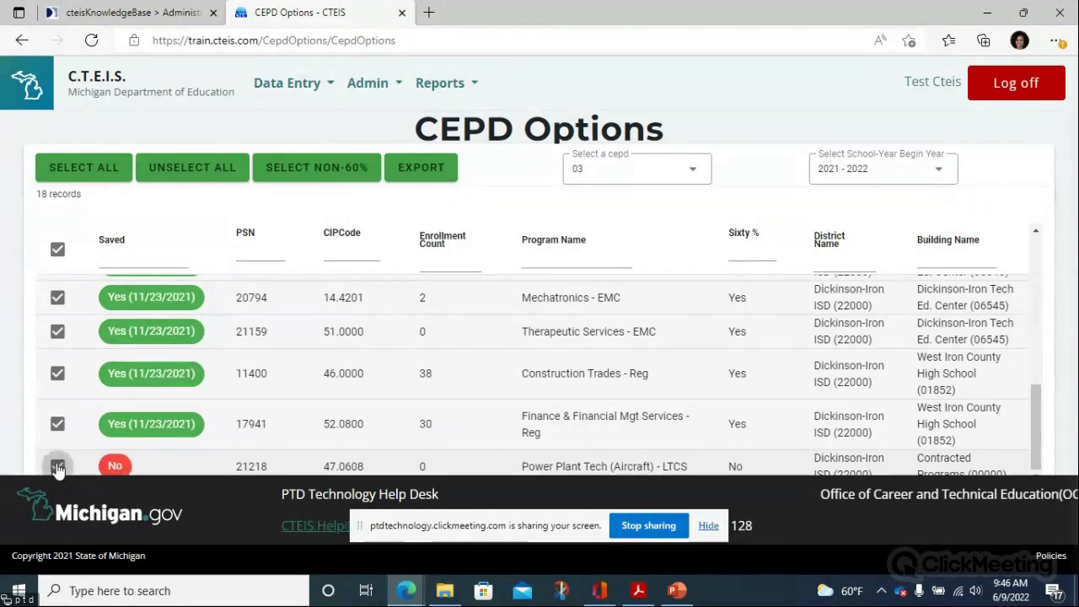
{"action": "scroll", "coordinate": [253, 392], "scroll_direction": "up", "scroll_amount": 5}
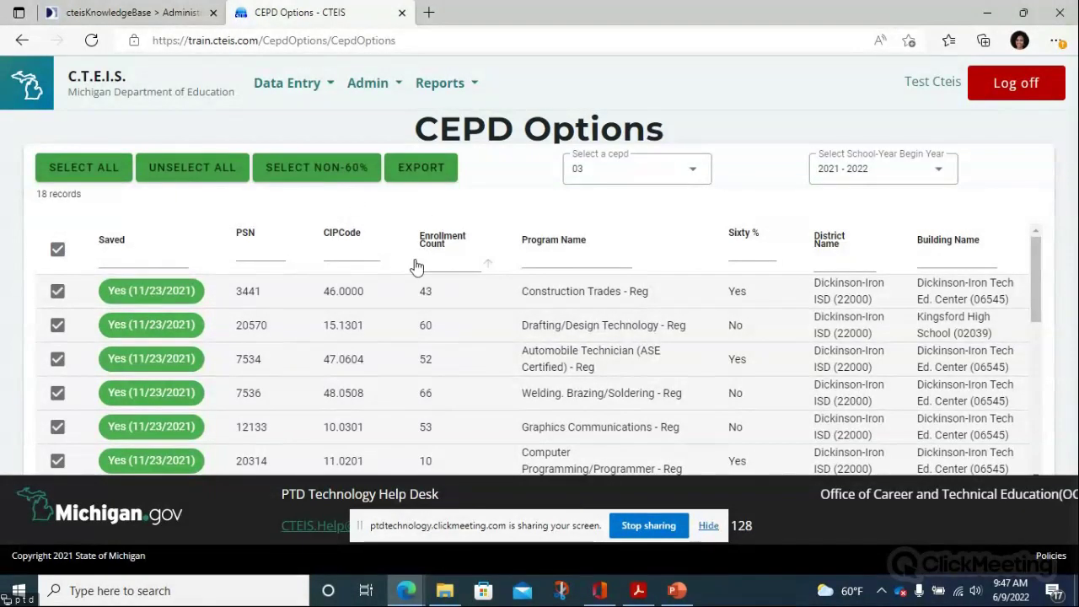
{"action": "scroll", "coordinate": [416, 266], "scroll_direction": "down", "scroll_amount": 6}
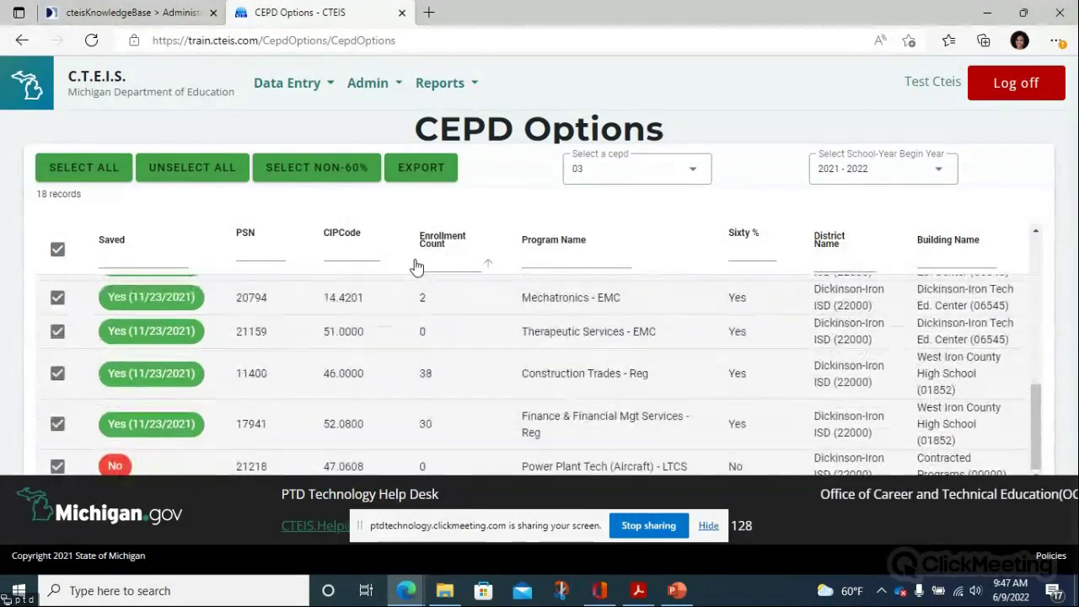
{"action": "scroll", "coordinate": [416, 266], "scroll_direction": "up", "scroll_amount": 1}
{"action": "scroll", "coordinate": [416, 267], "scroll_direction": "down", "scroll_amount": 1}
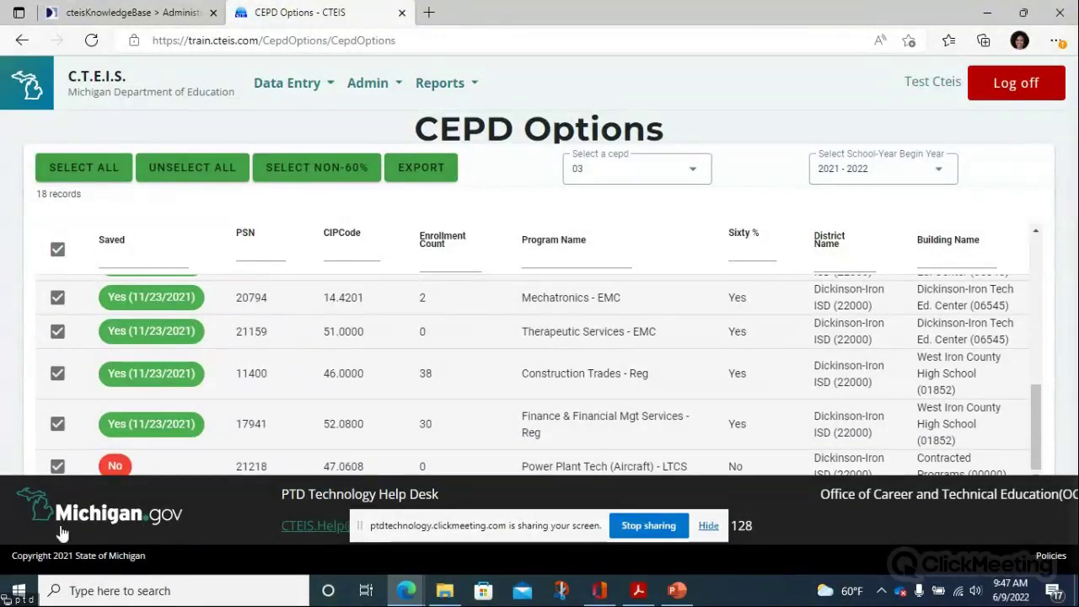
{"action": "left_click_drag", "start_coordinate": [1046, 429], "coordinate": [1074, 464]}
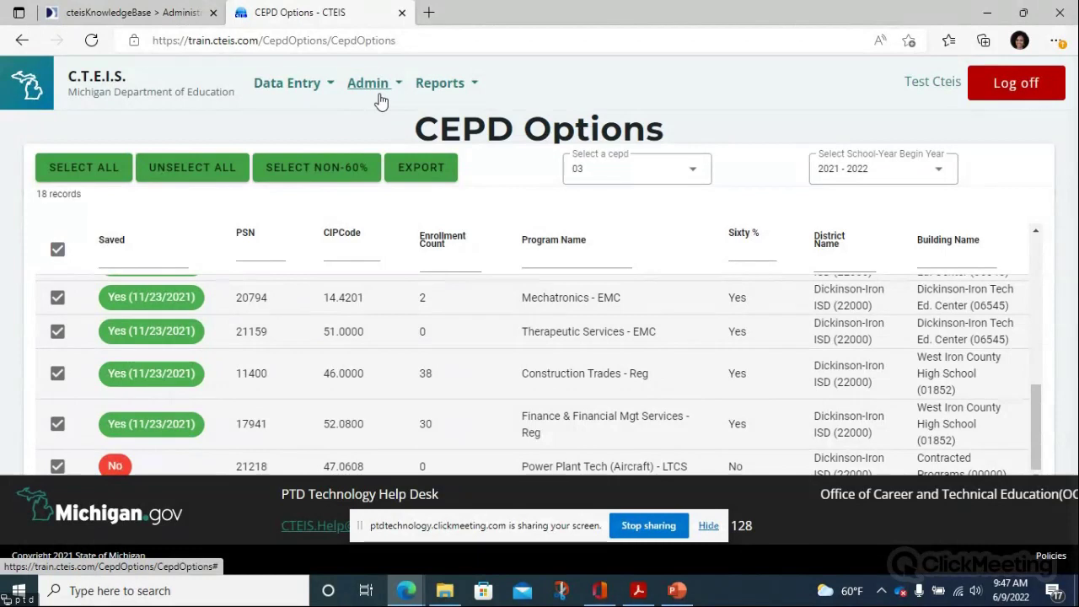
Open the CEPD Options guide from the CTEIS knowledge base and read its submission steps, funding formula and button explanations
{"action": "left_click", "coordinate": [107, 19]}
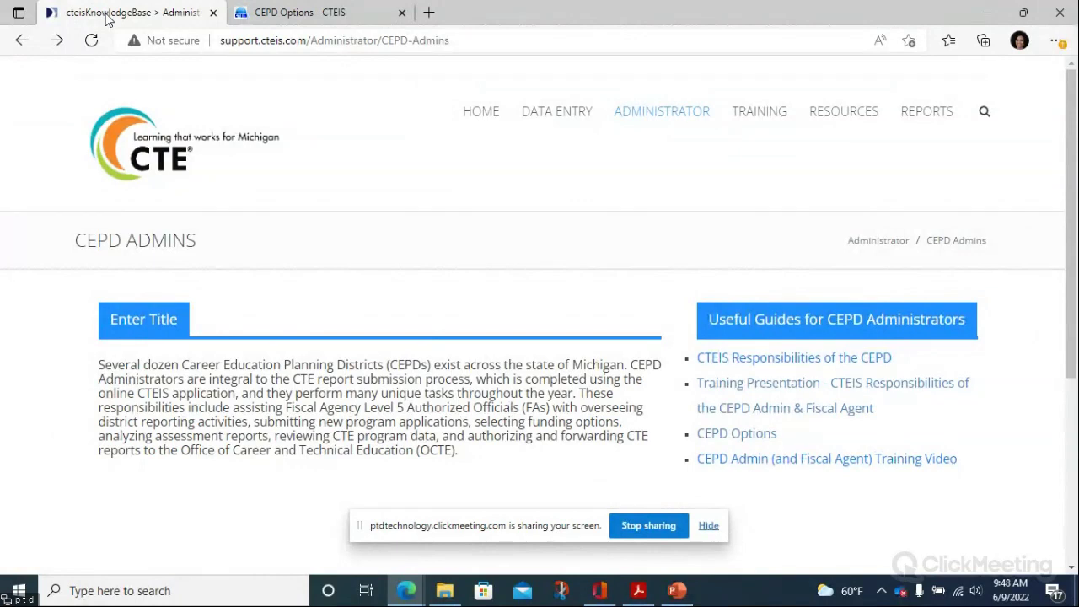
{"action": "left_click", "coordinate": [748, 437]}
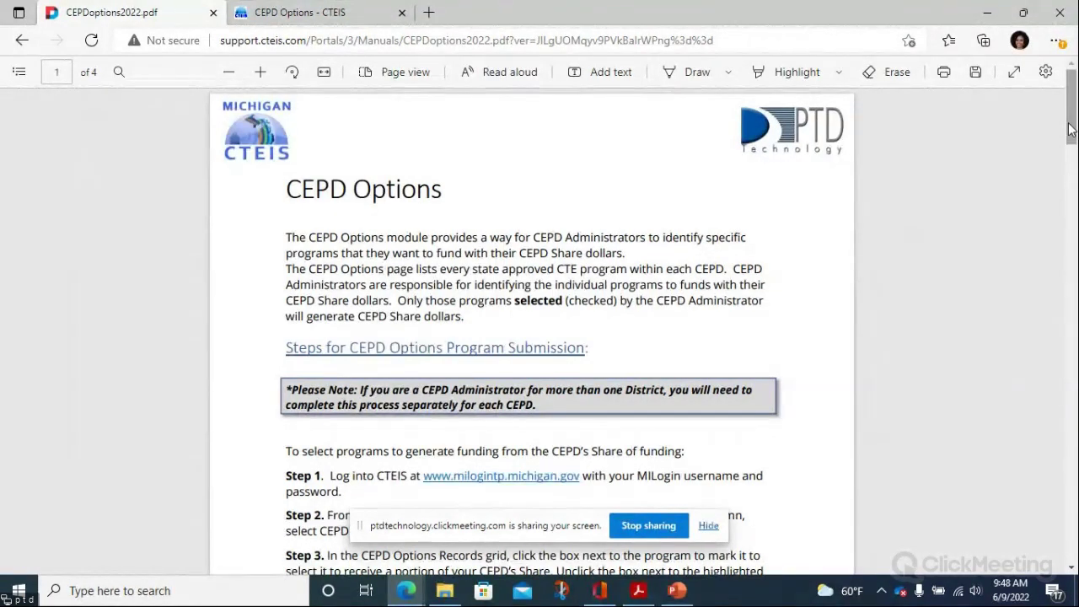
{"action": "left_click_drag", "start_coordinate": [1070, 128], "coordinate": [1070, 293]}
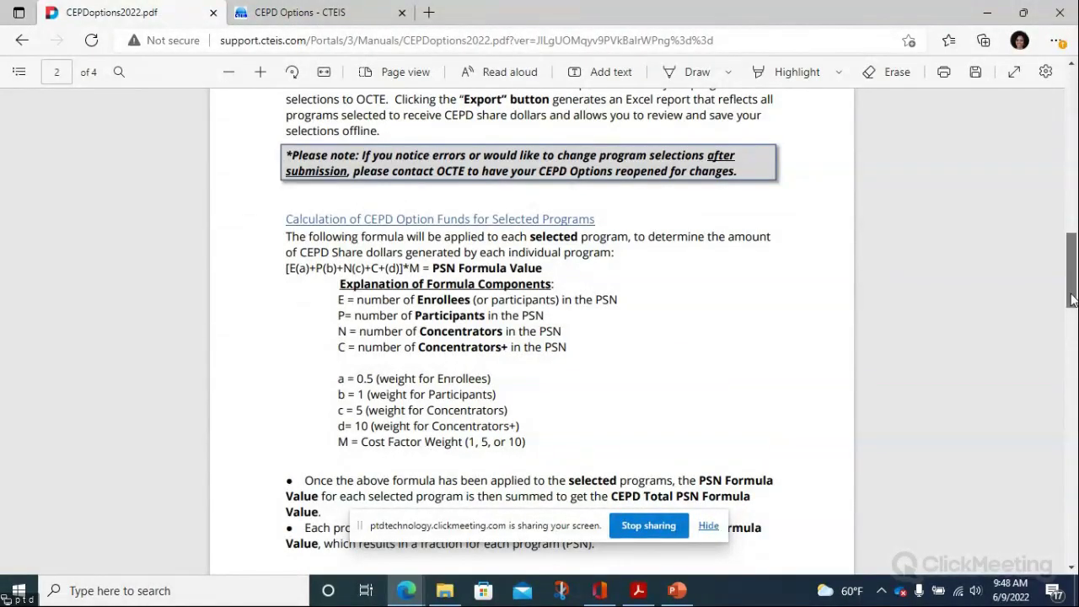
{"action": "left_click_drag", "start_coordinate": [1073, 299], "coordinate": [1070, 445]}
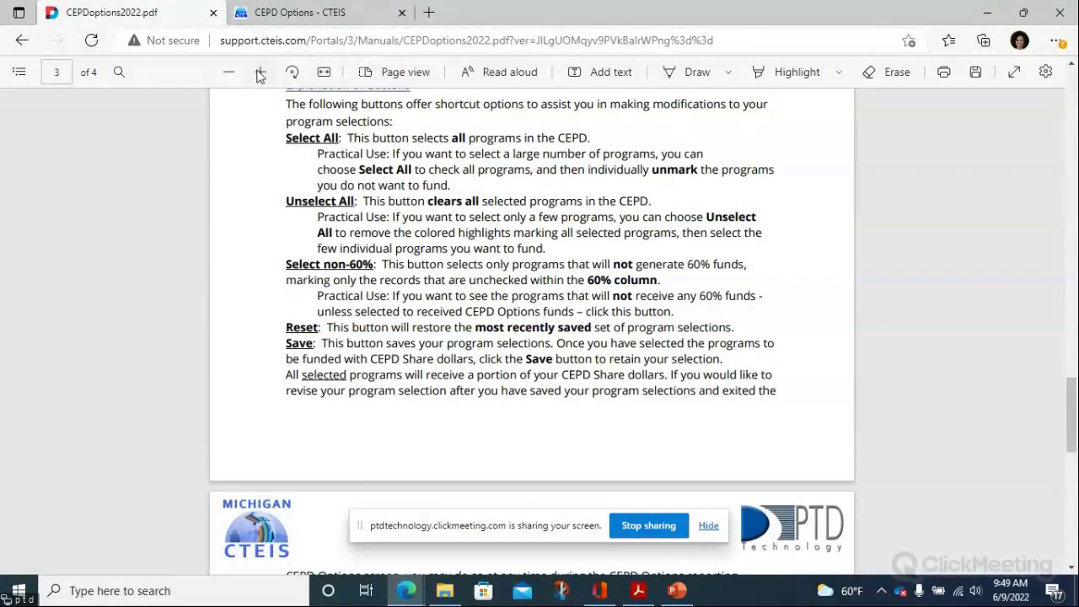
Return to the CEPD Options page in CTEIS and look back through its program list
{"action": "left_click", "coordinate": [300, 13]}
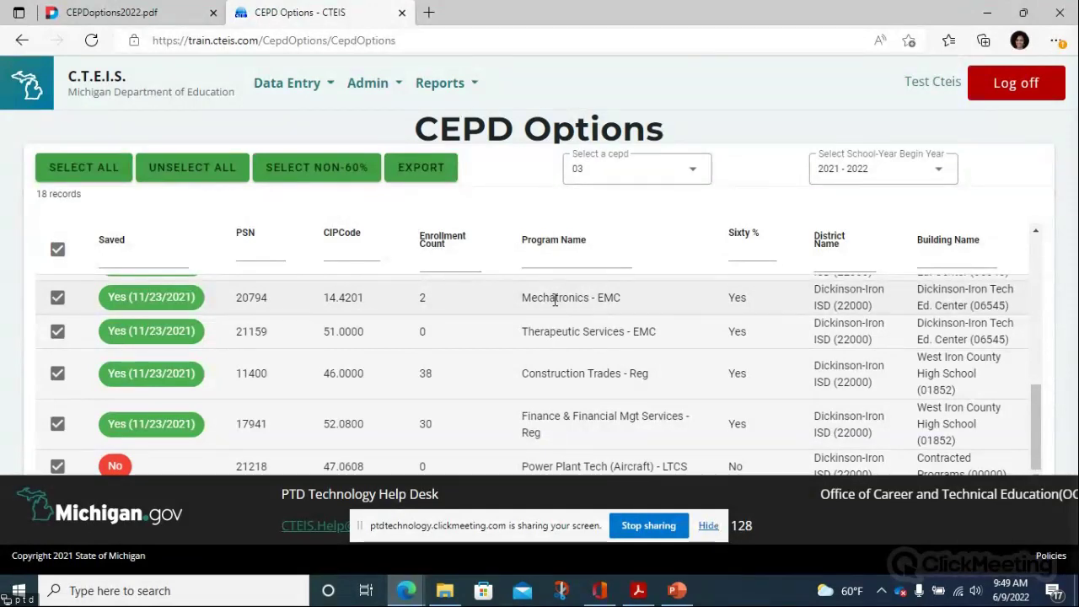
{"action": "key", "text": "super+Down"}
{"action": "key", "text": "super+Down"}
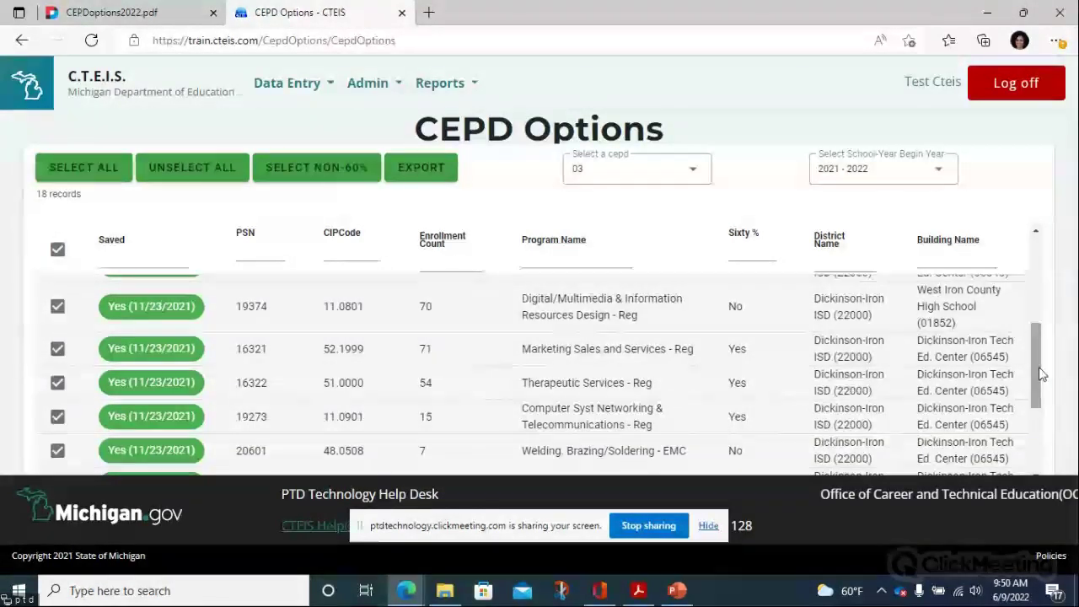
{"action": "scroll", "coordinate": [1042, 380], "scroll_direction": "down", "scroll_amount": 1}
{"action": "left_click_drag", "start_coordinate": [1042, 385], "coordinate": [138, 15]}
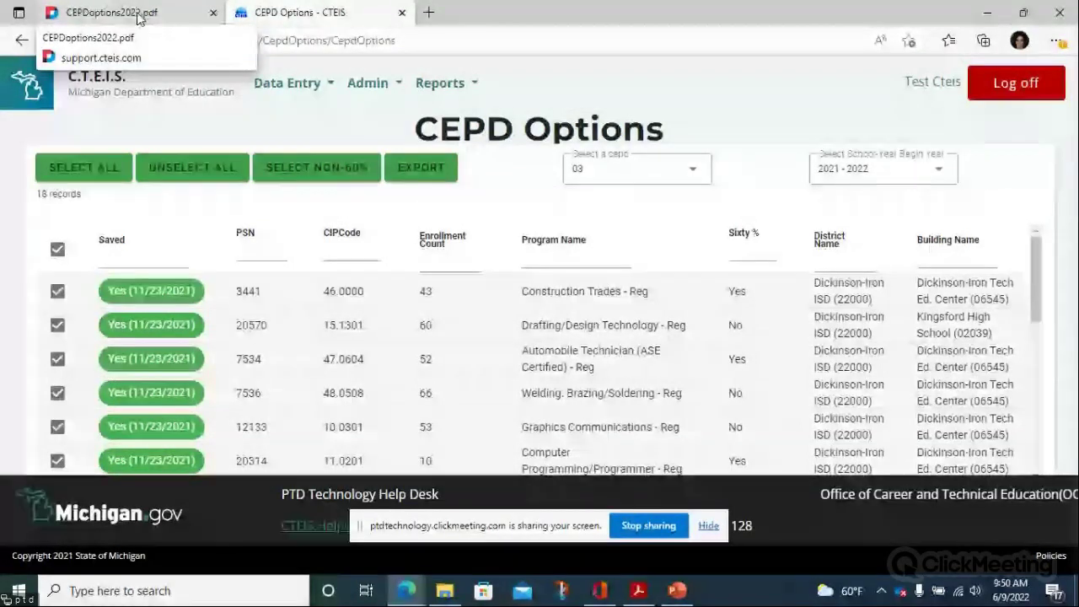
Switch back to the CEPDoptions2022.pdf guide and skim it from the first page to the explanation of columns
{"action": "left_click", "coordinate": [138, 15]}
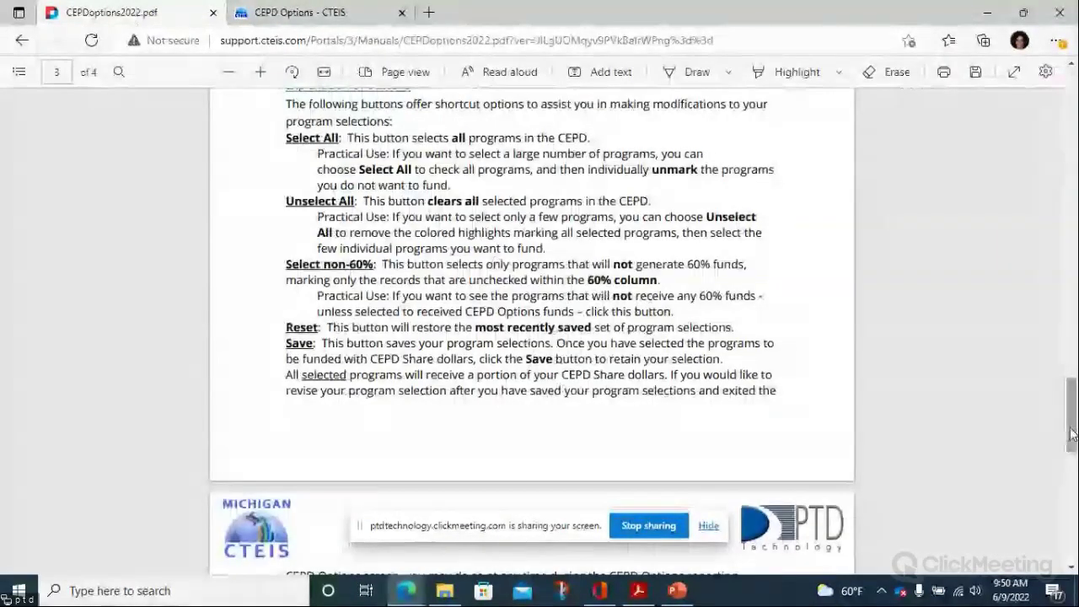
{"action": "left_click_drag", "start_coordinate": [1073, 435], "coordinate": [1072, 135]}
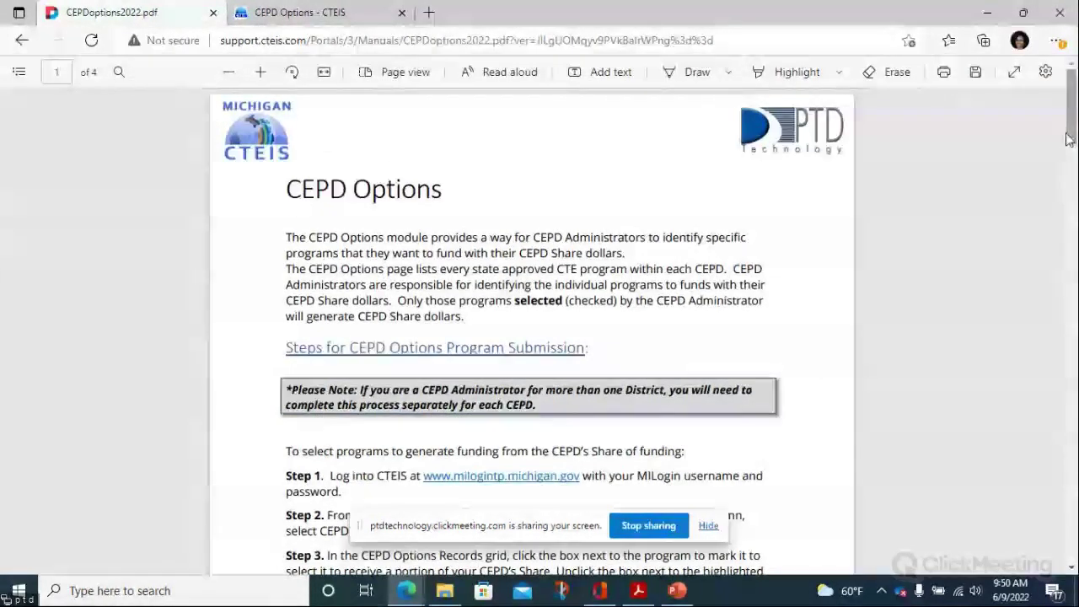
{"action": "left_click_drag", "start_coordinate": [1067, 140], "coordinate": [1067, 355]}
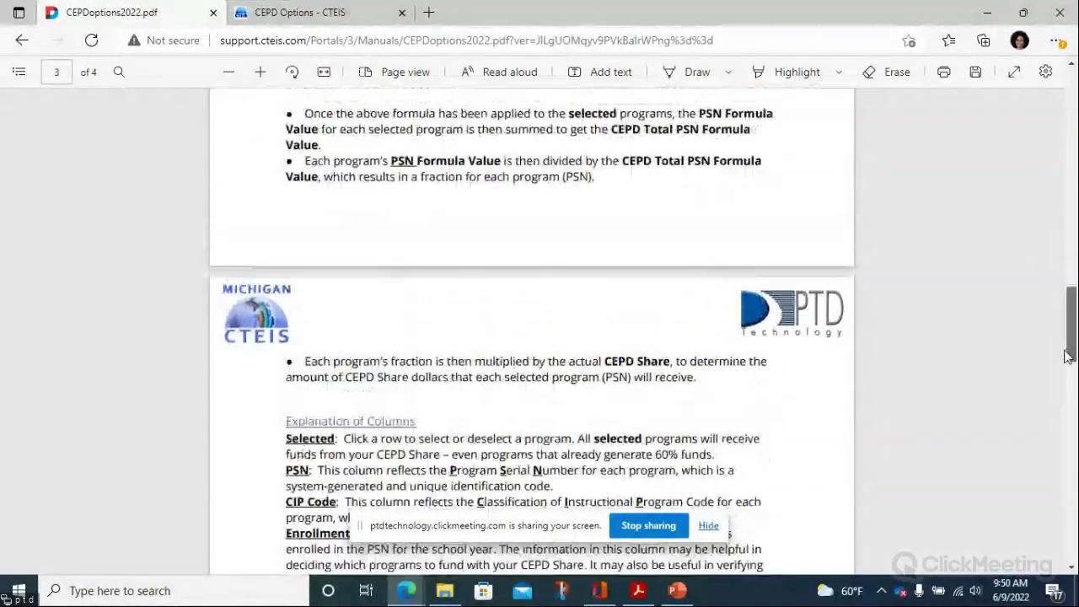
Go back to the CEPD Options page and check the programs near the end of the list
{"action": "left_click", "coordinate": [270, 15]}
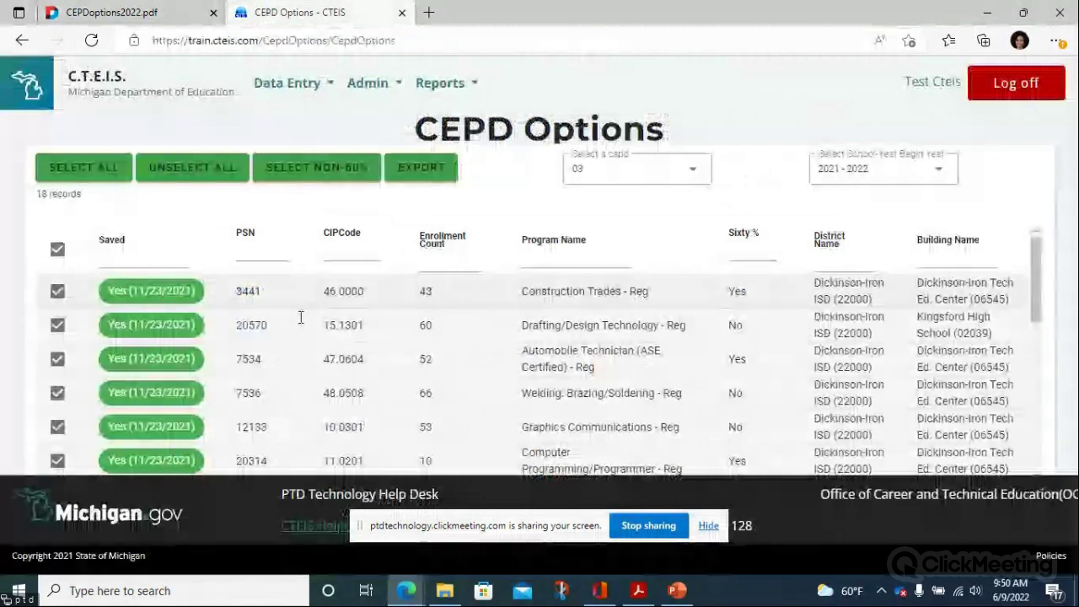
{"action": "scroll", "coordinate": [1018, 312], "scroll_direction": "down", "scroll_amount": 5}
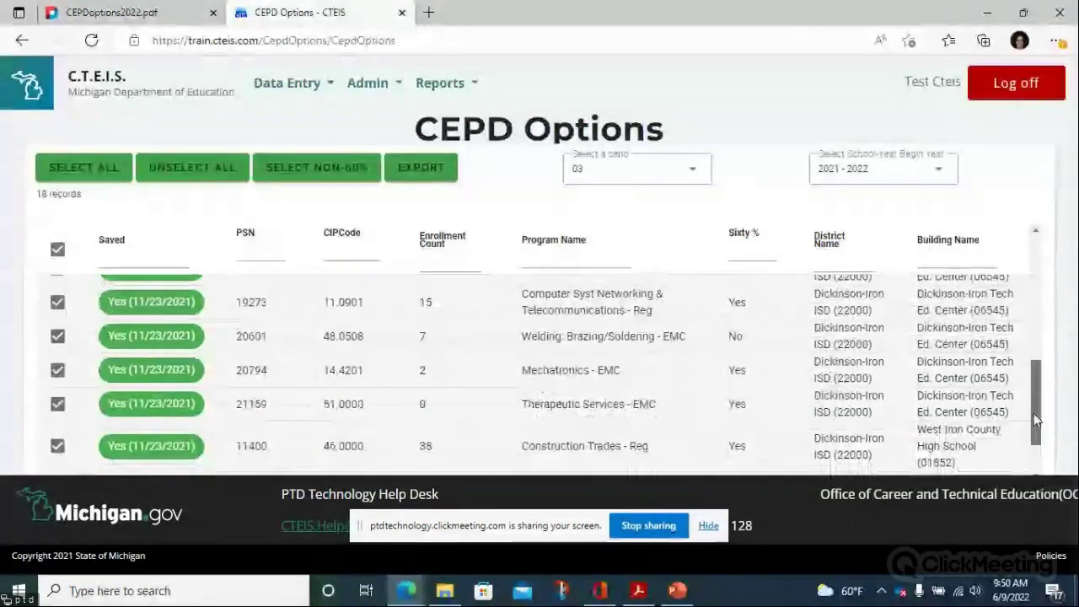